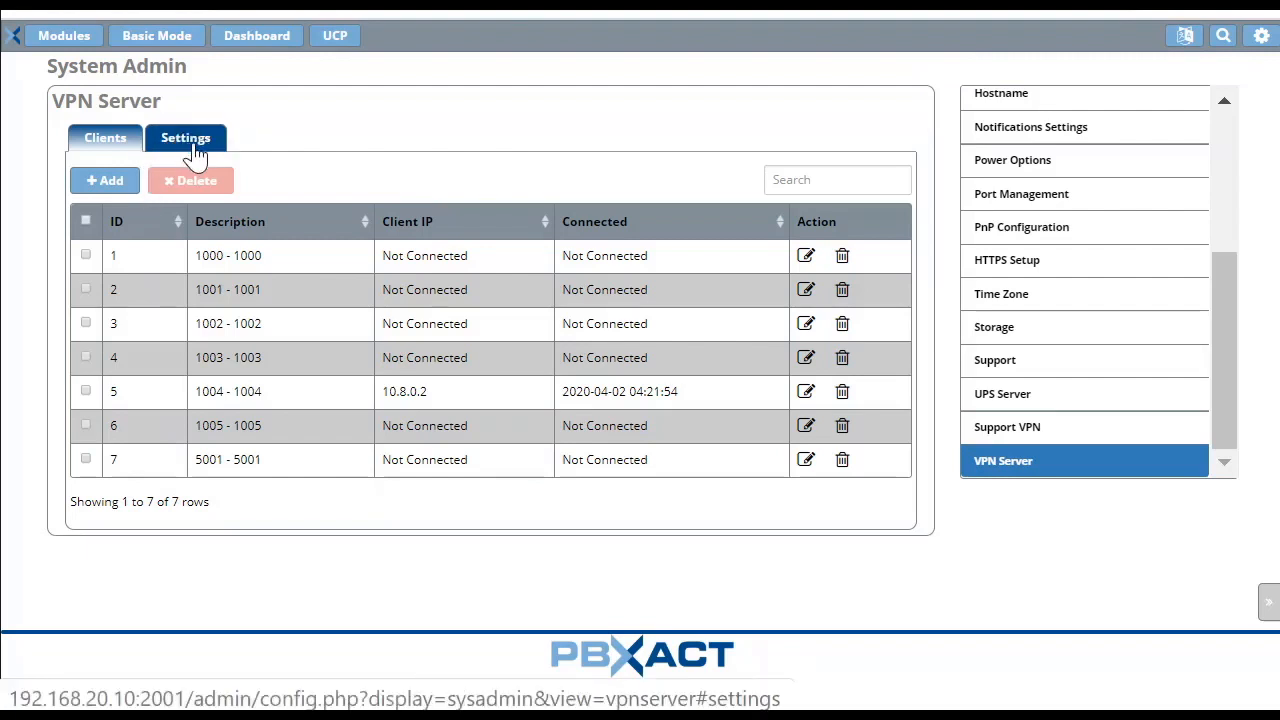
- Enable the VPN server with remote address demo.pbxact.tech and Redirect Gateway set to No, and save and apply the changes
left_click(193, 152)
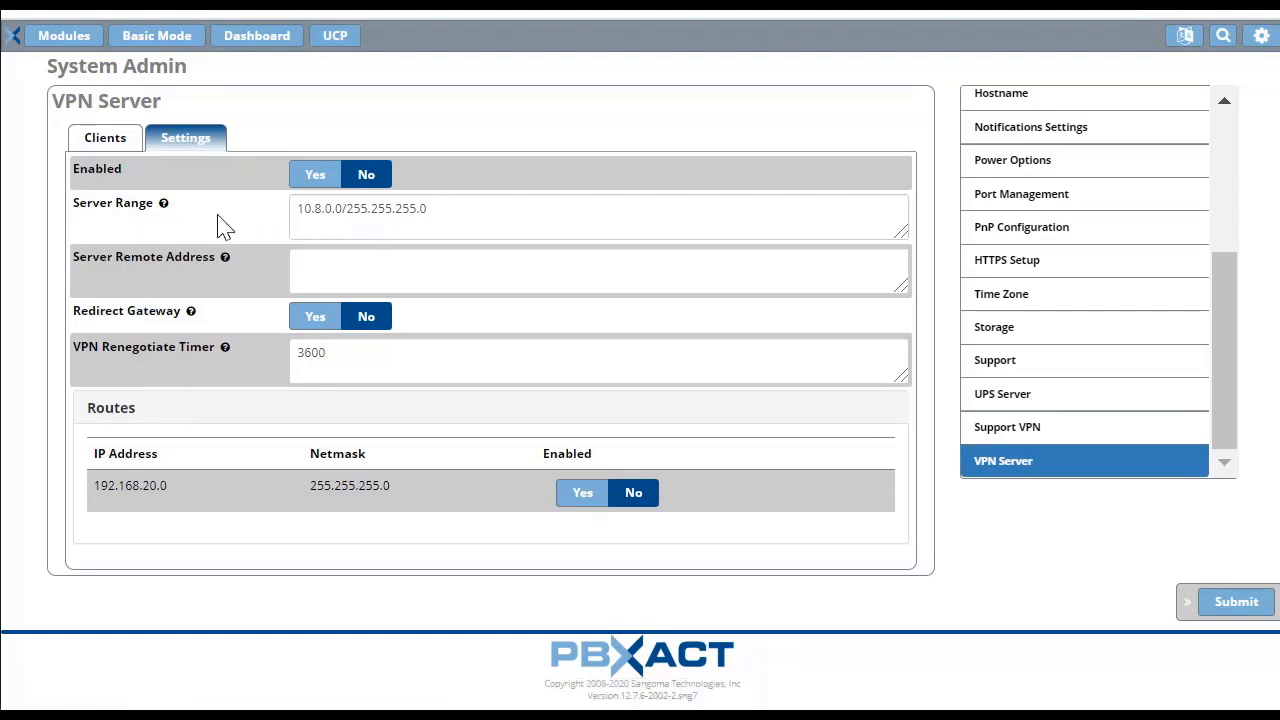
left_click(313, 177)
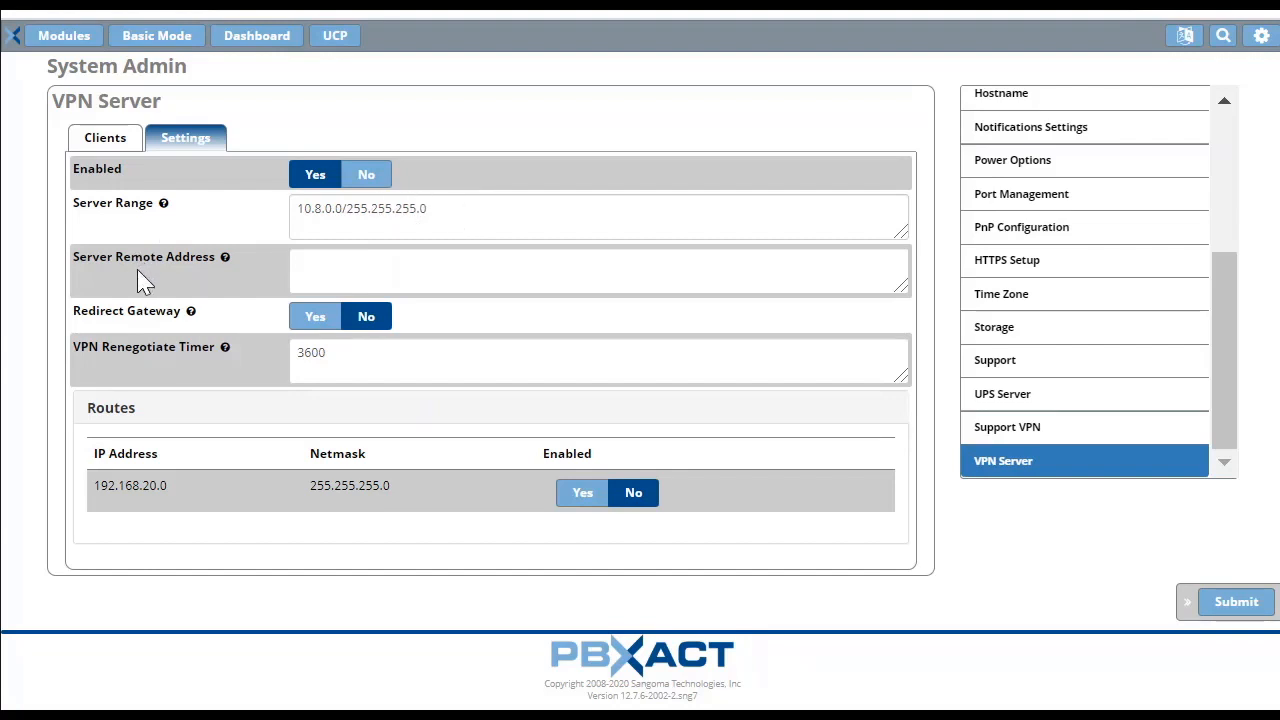
left_click(350, 267)
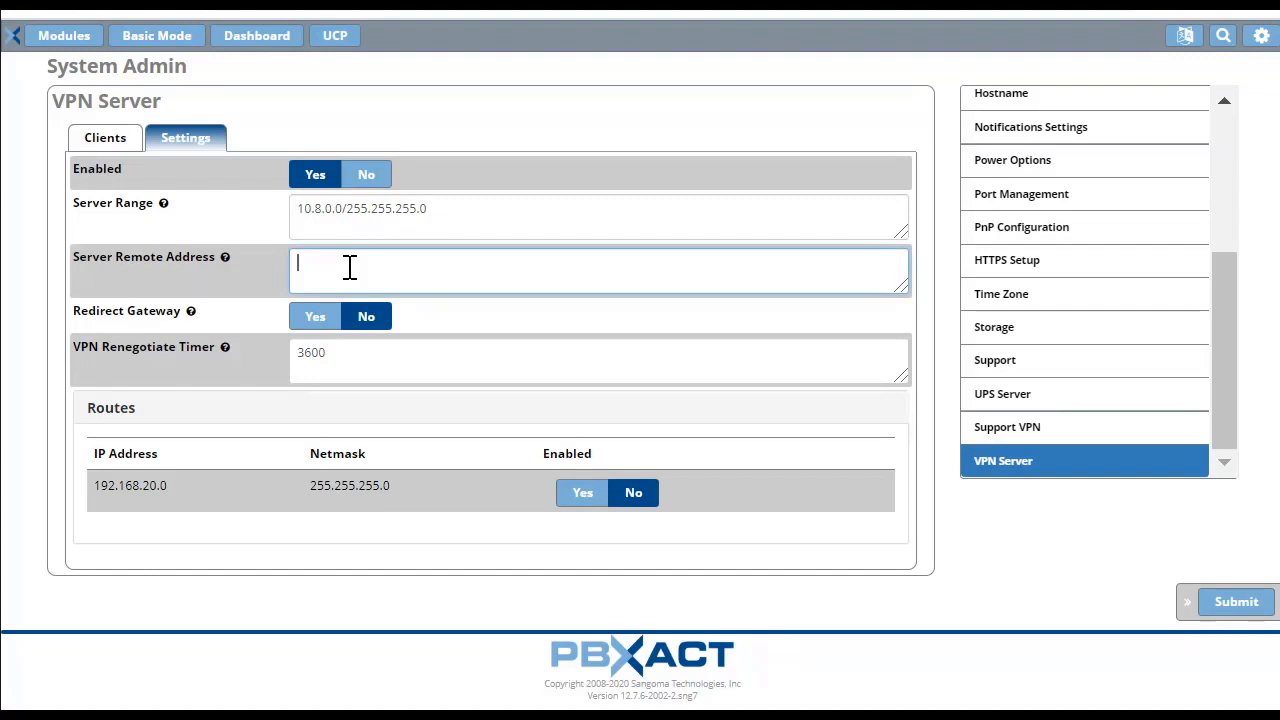
type("demo.pbxact.tech")
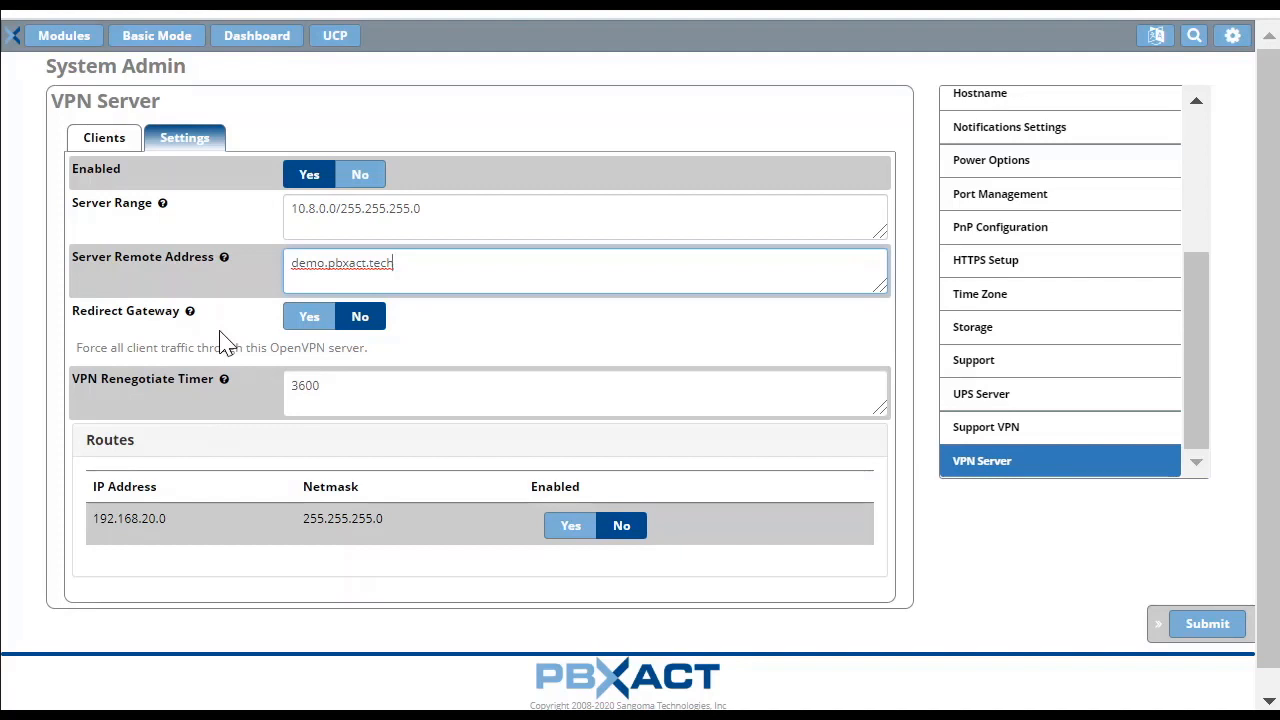
left_click(367, 316)
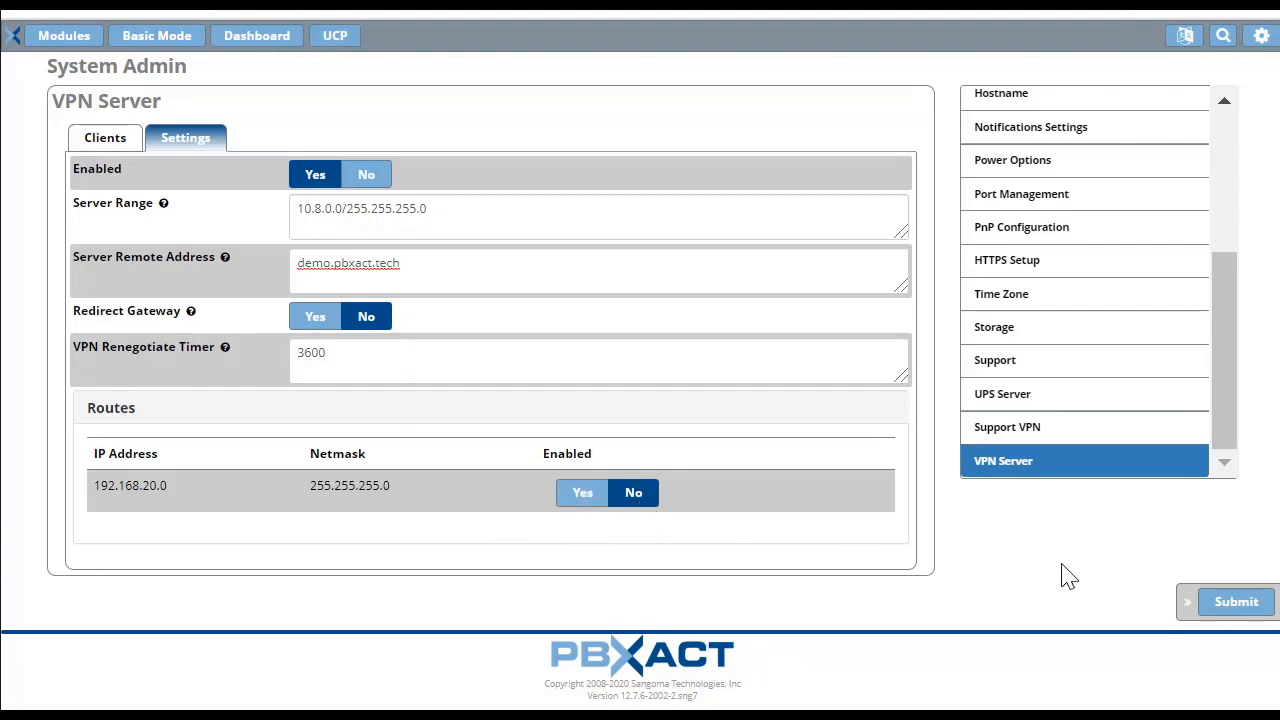
left_click(1238, 604)
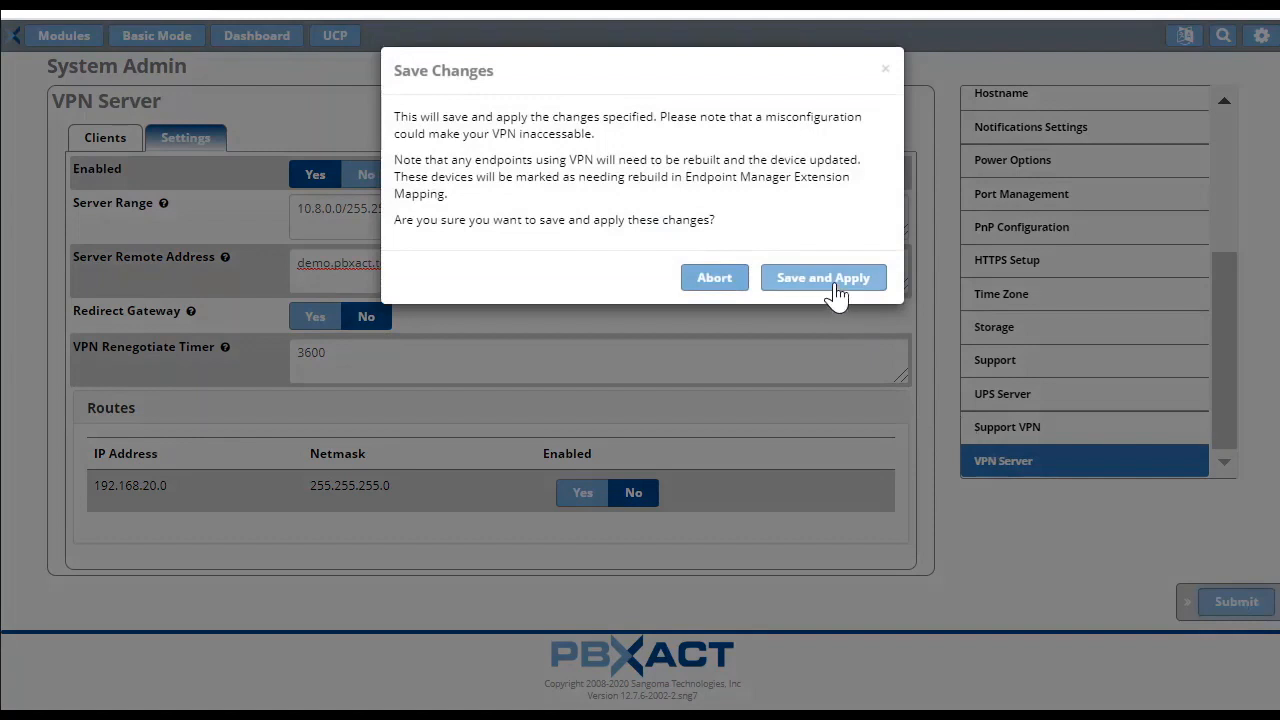
left_click(850, 290)
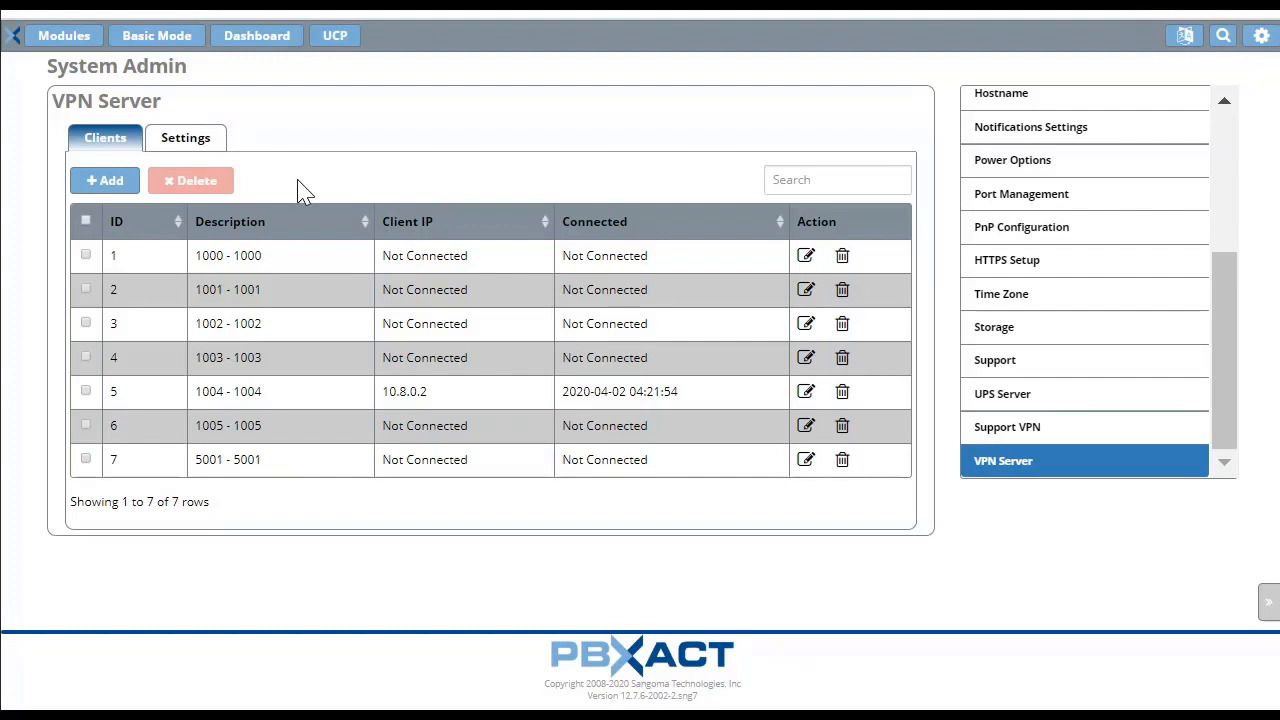
- Reopen the VPN server settings and check the saved Server Remote Address
left_click(188, 142)
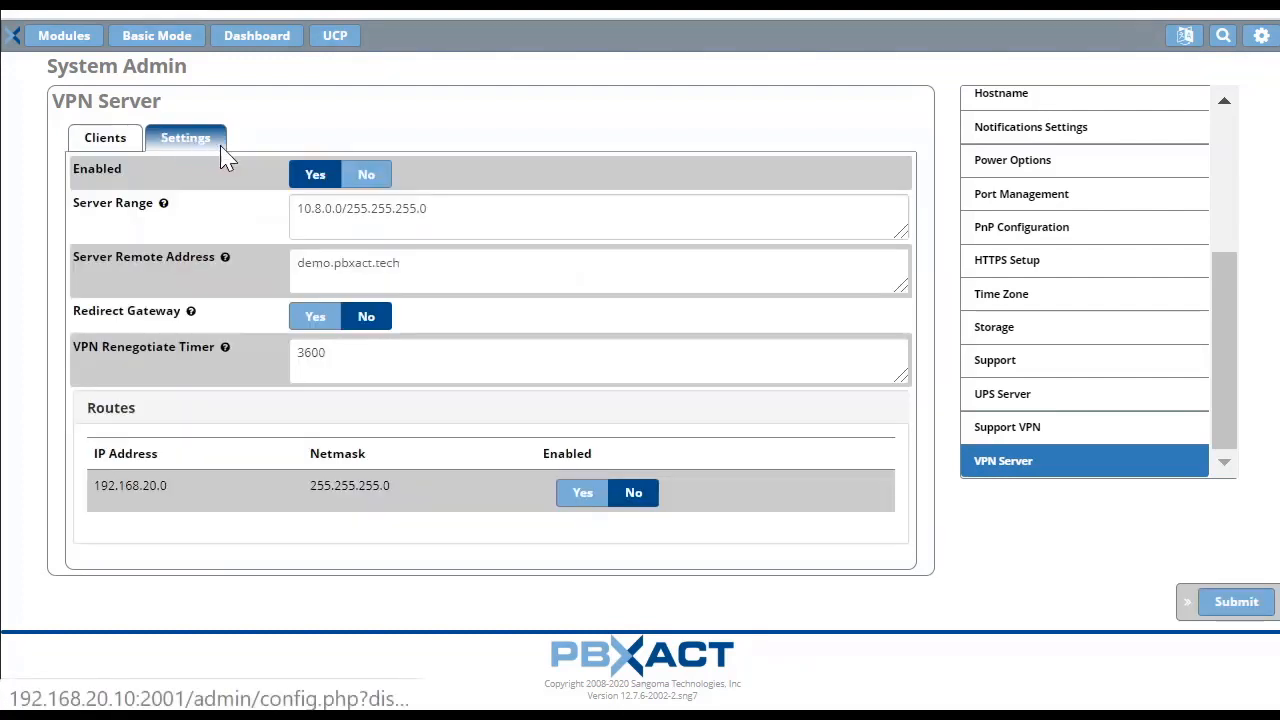
left_click_drag(451, 277, 290, 285)
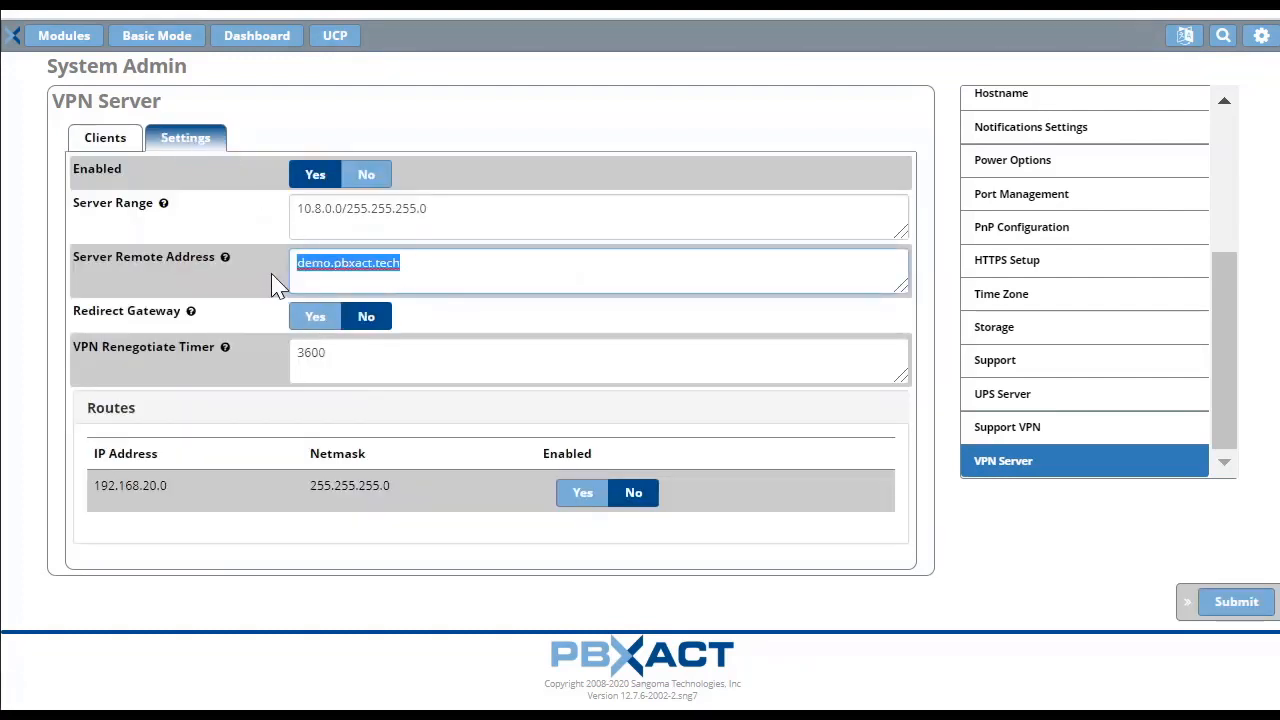
left_click(479, 277)
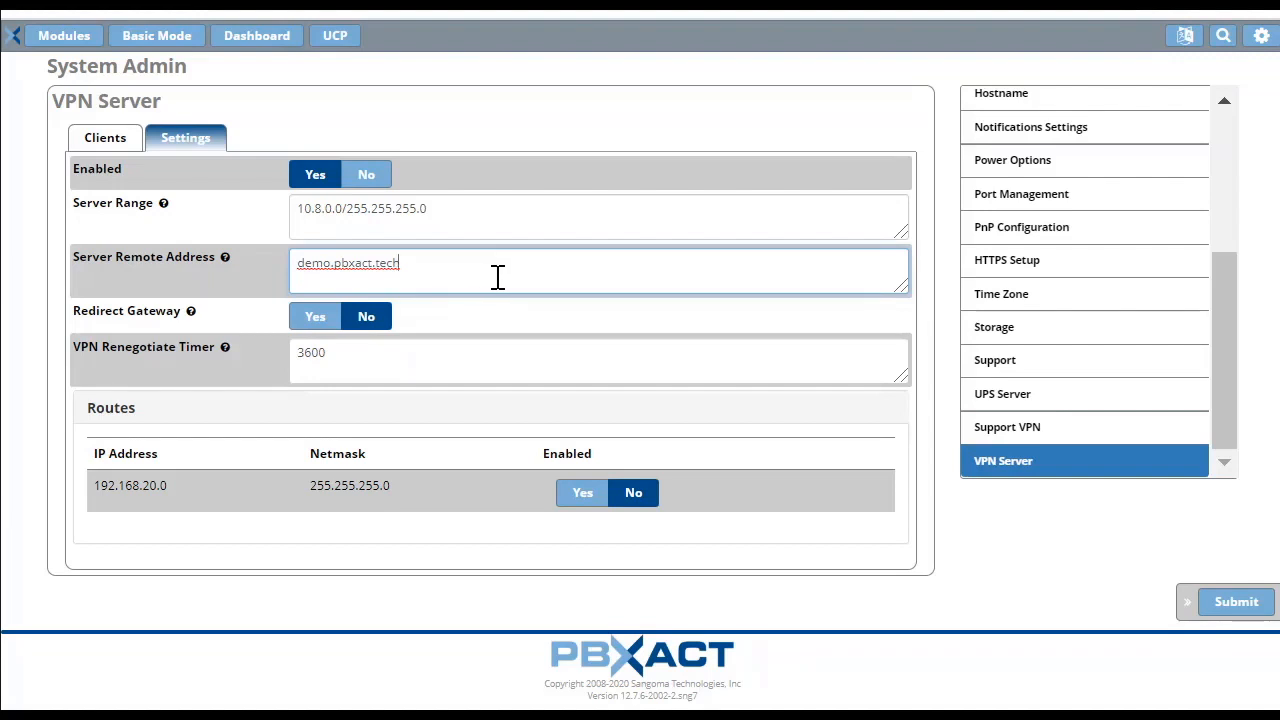
- View the Dynamic DNS settings with the external DDNS name, and return to the VPN server's client list
scroll(1072, 250, "up", 5)
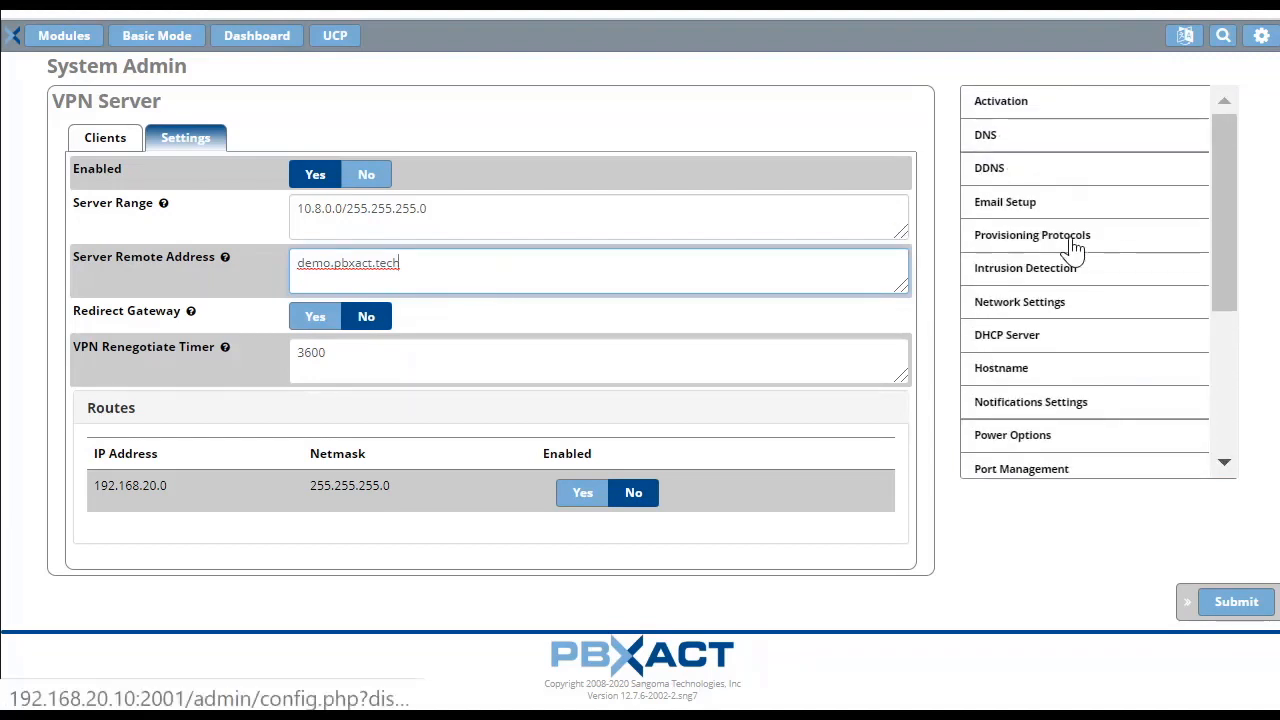
left_click(1043, 168)
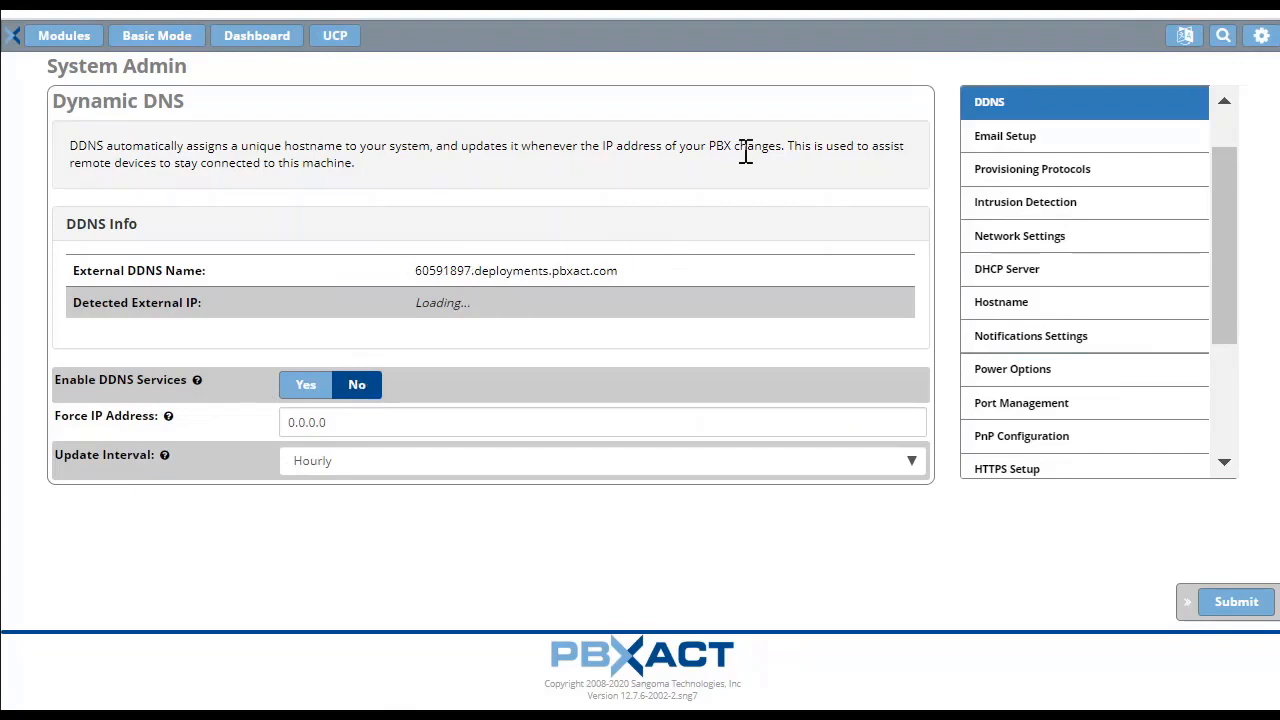
scroll(1112, 312, "down", 2)
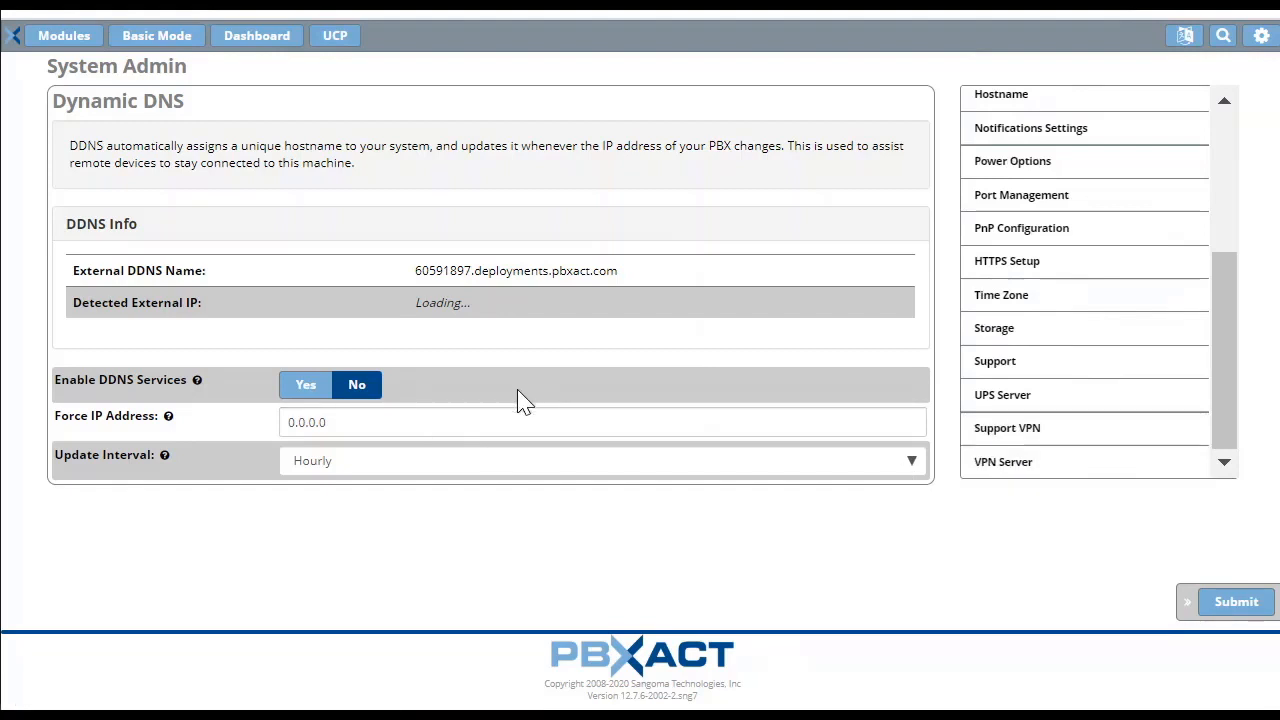
left_click(1023, 463)
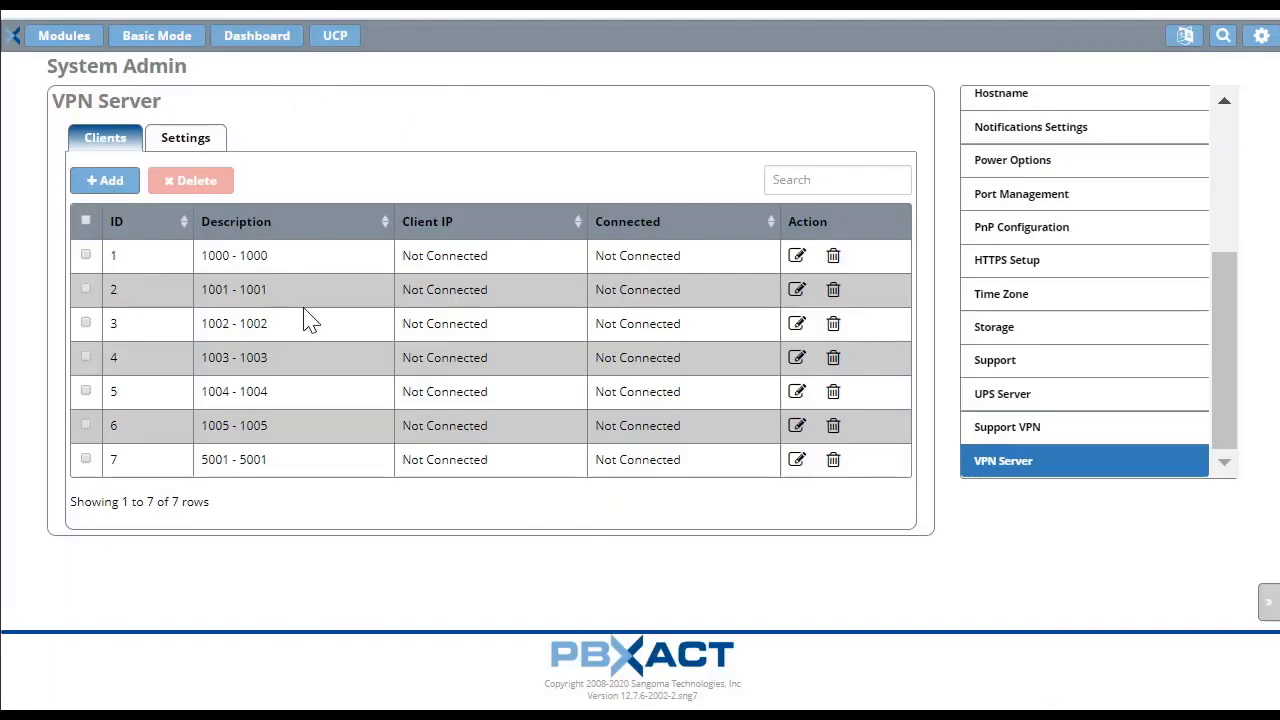
- Open the Firewall module and review the default zones and IP addresses of the eth0 and tun0 interfaces
left_click(68, 38)
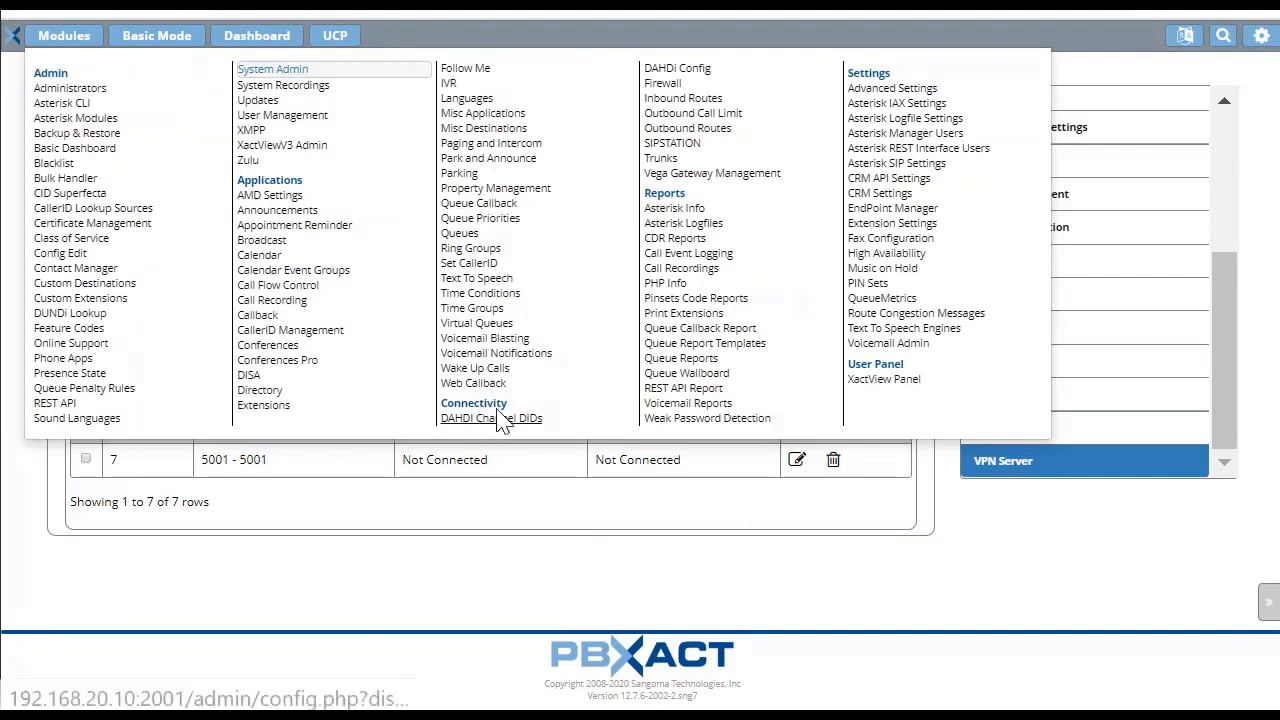
left_click(661, 88)
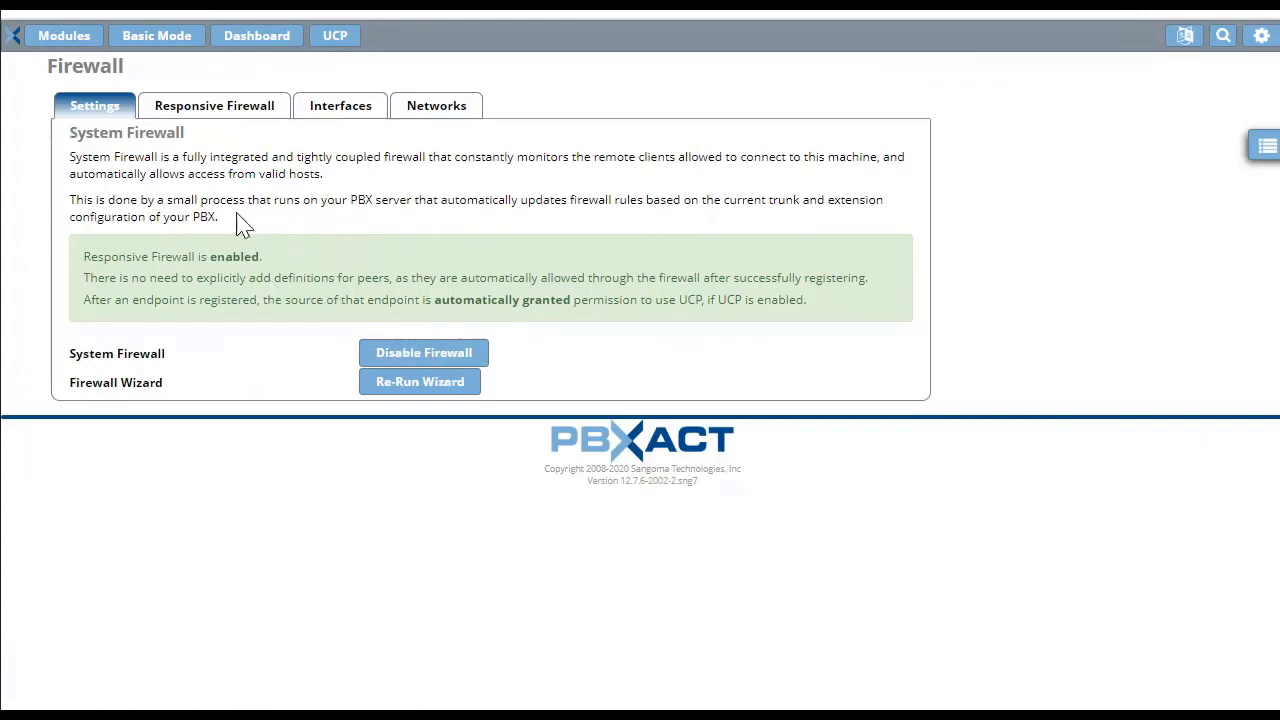
left_click(228, 108)
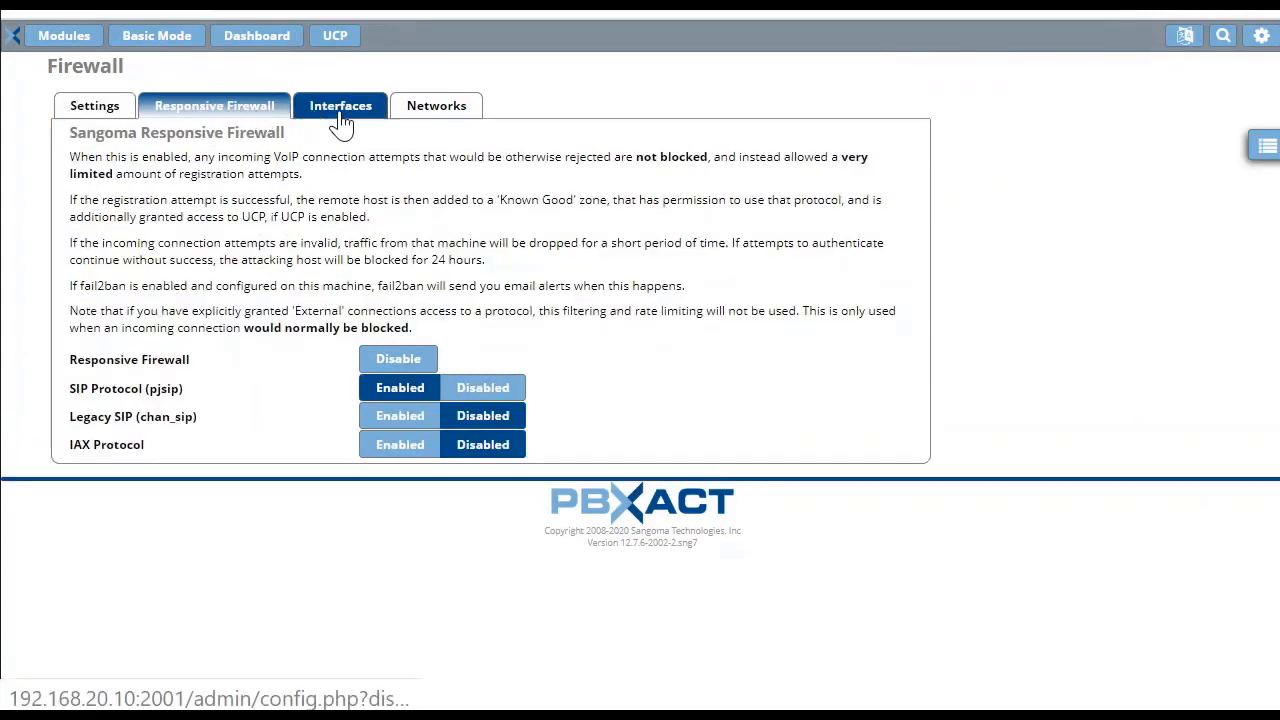
left_click(341, 118)
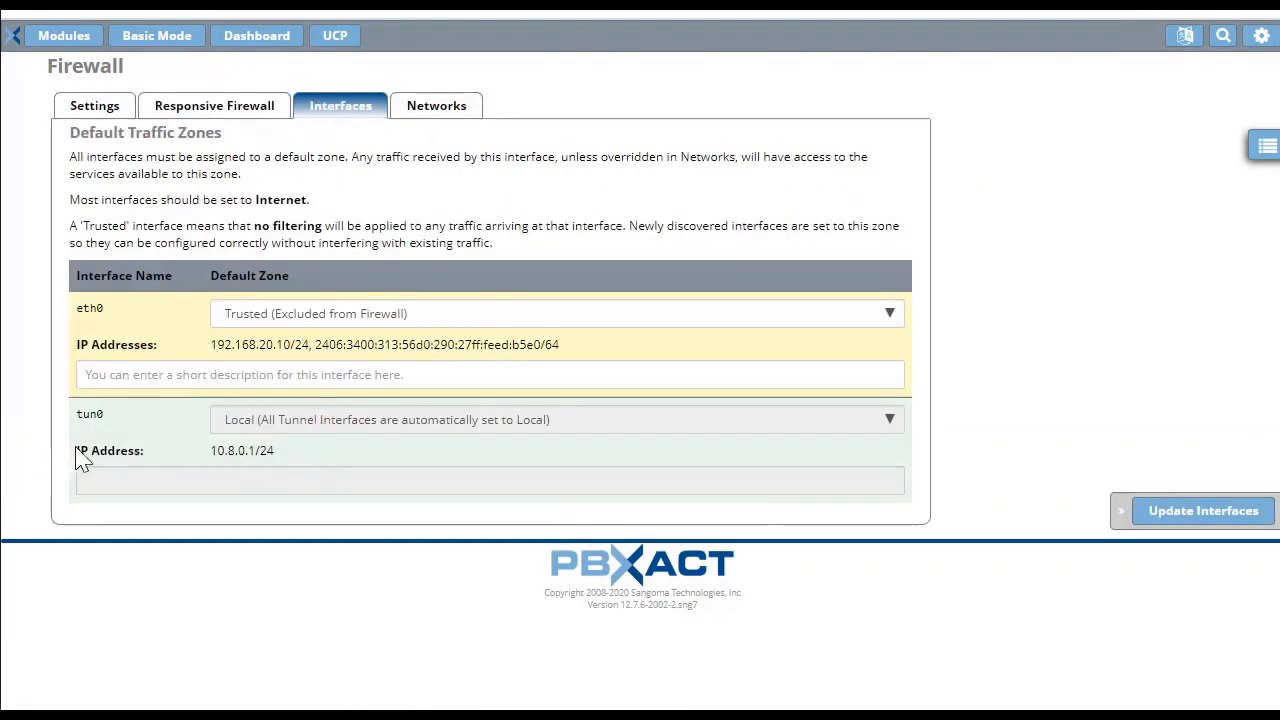
mouse_move(229, 450)
left_mouse_down()
mouse_move(211, 450)
mouse_move(286, 457)
mouse_move(219, 451)
left_mouse_up()
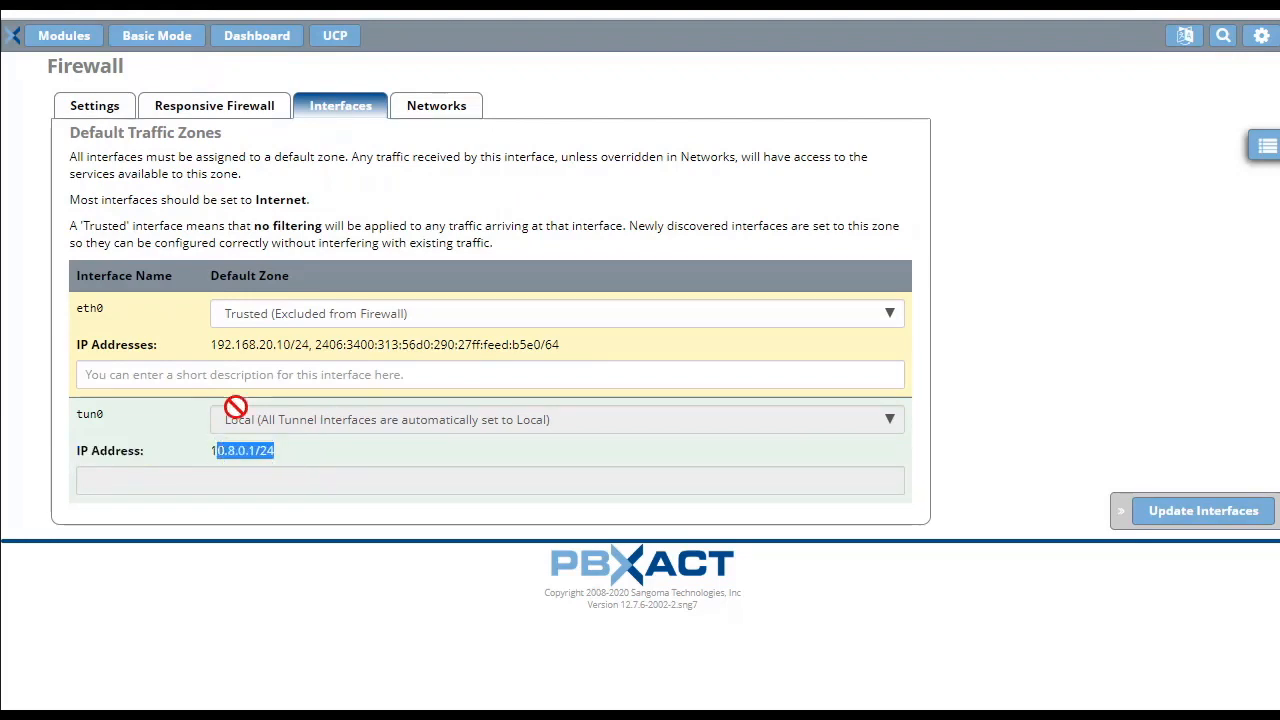
left_click_drag(225, 344, 293, 346)
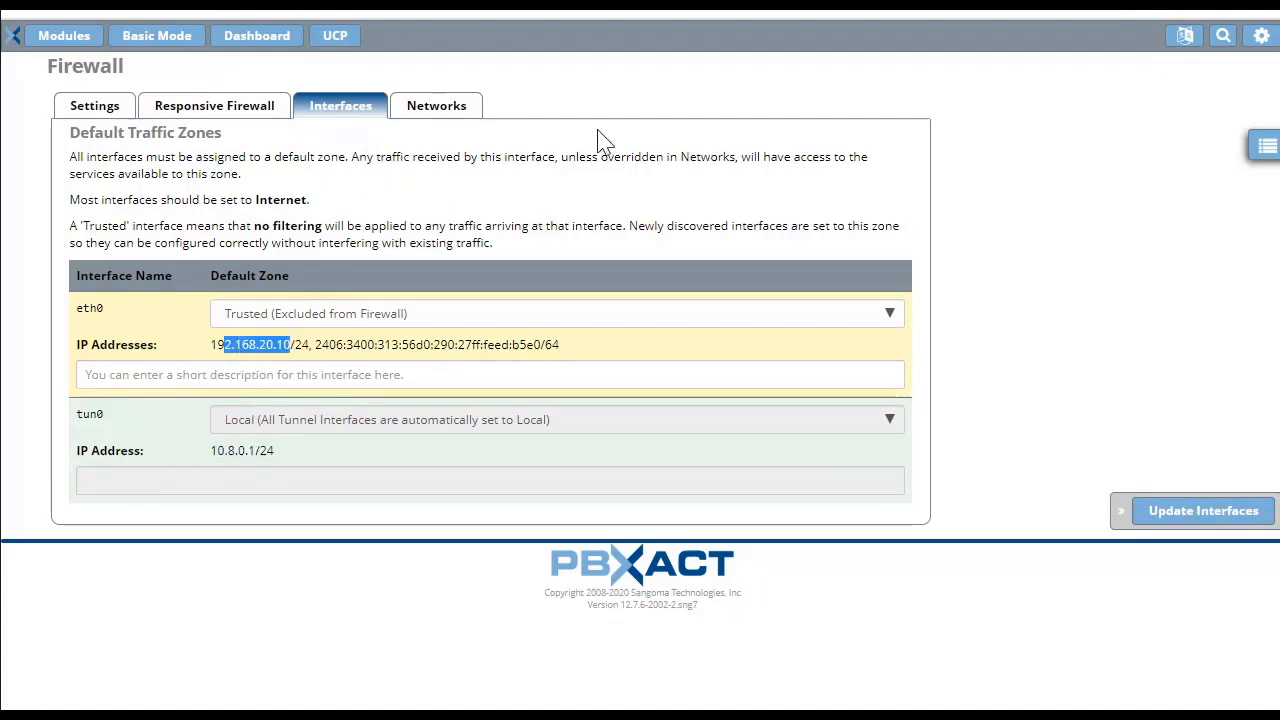
- Review the zone assignments of the firewall's core services
mouse_move(1265, 147)
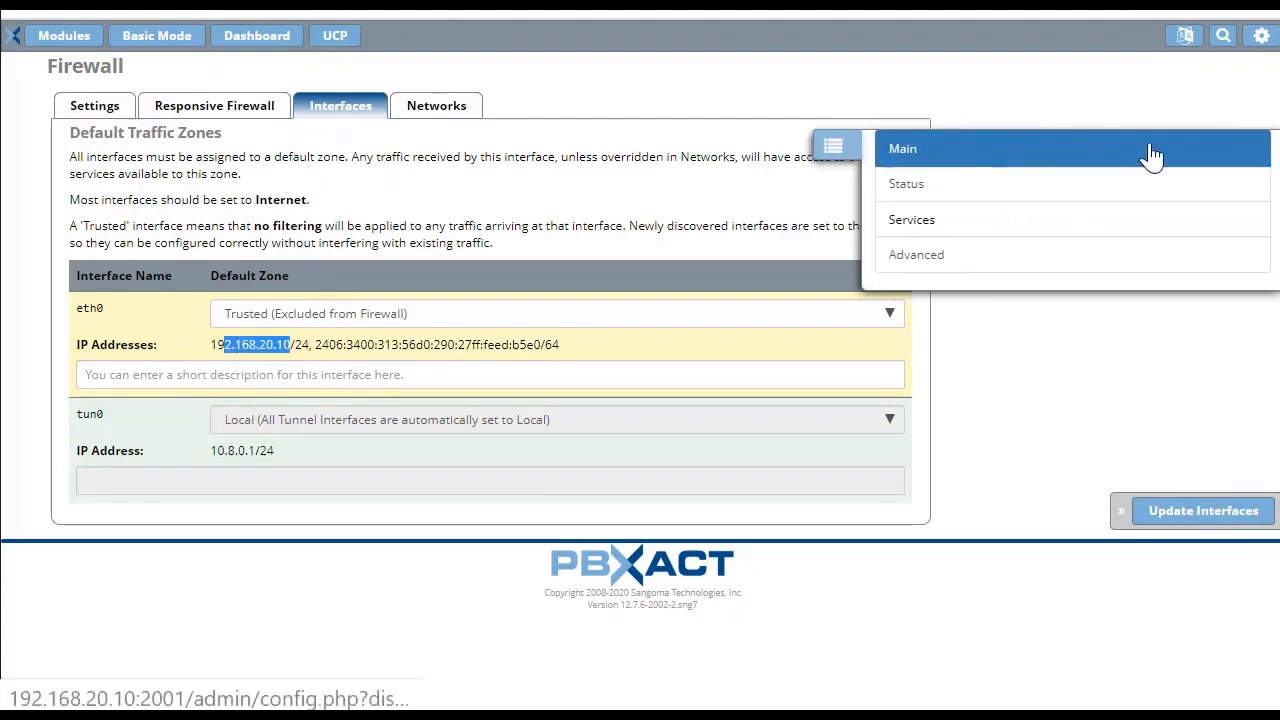
left_click(918, 228)
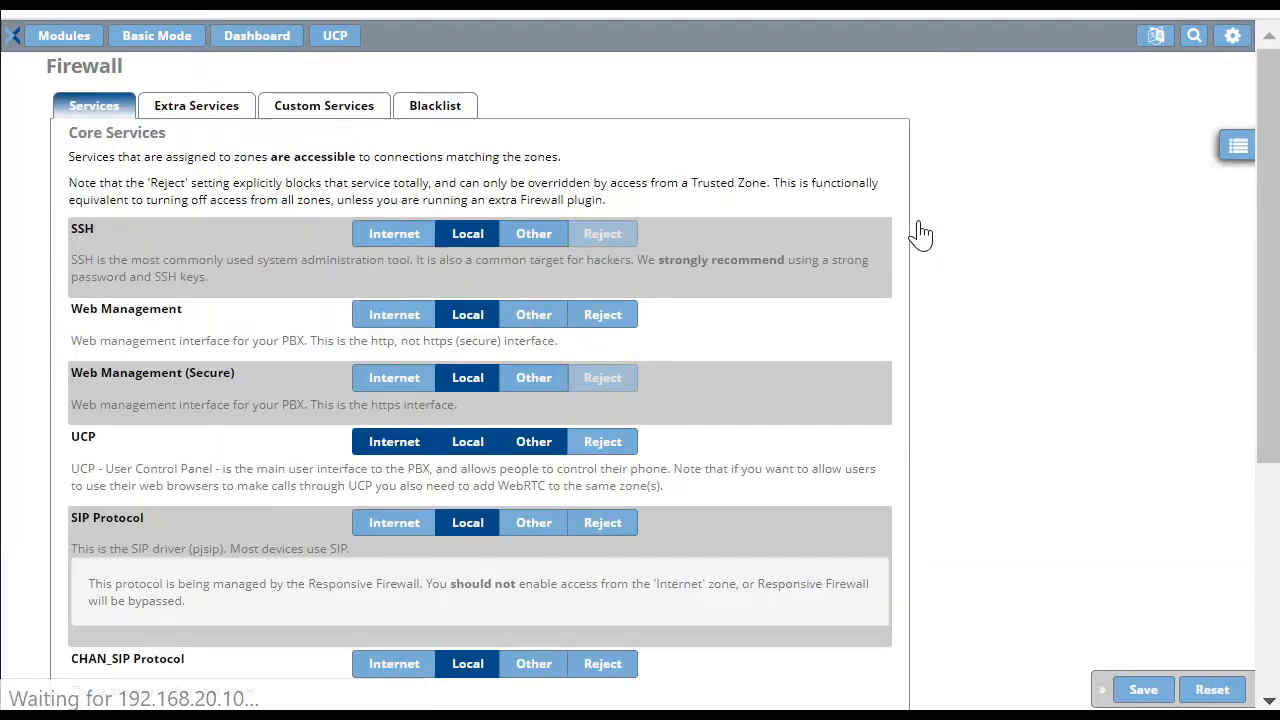
scroll(466, 246, "down", 3)
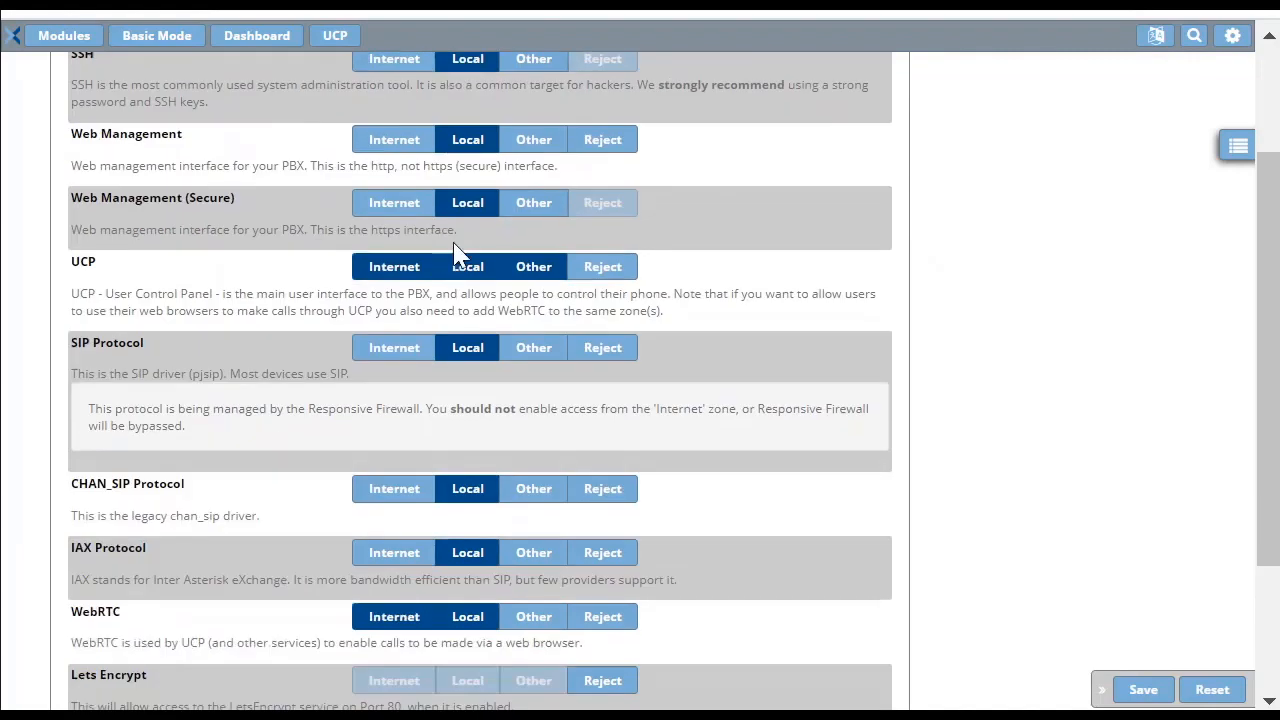
scroll(459, 251, "down", 3)
scroll(466, 280, "up", 5)
scroll(466, 278, "up", 2)
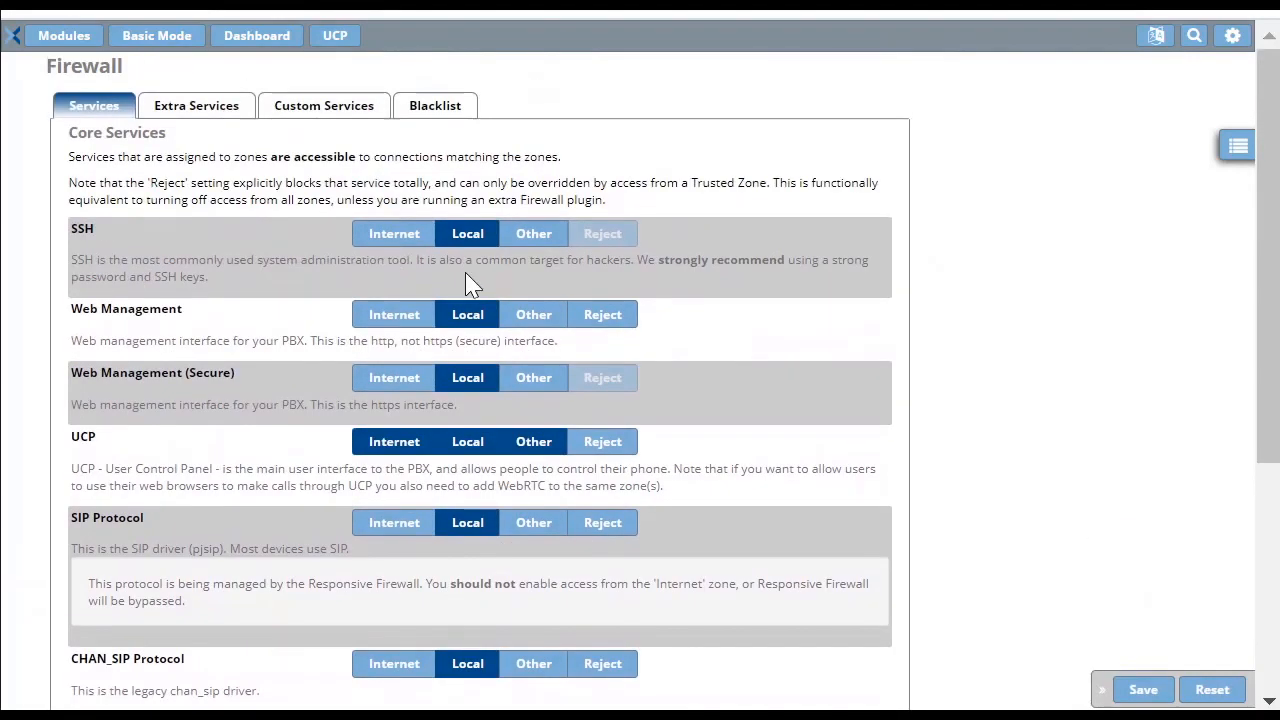
- Check the OpenVPN Server zones among the firewall's extra services and save the service settings
left_click(218, 114)
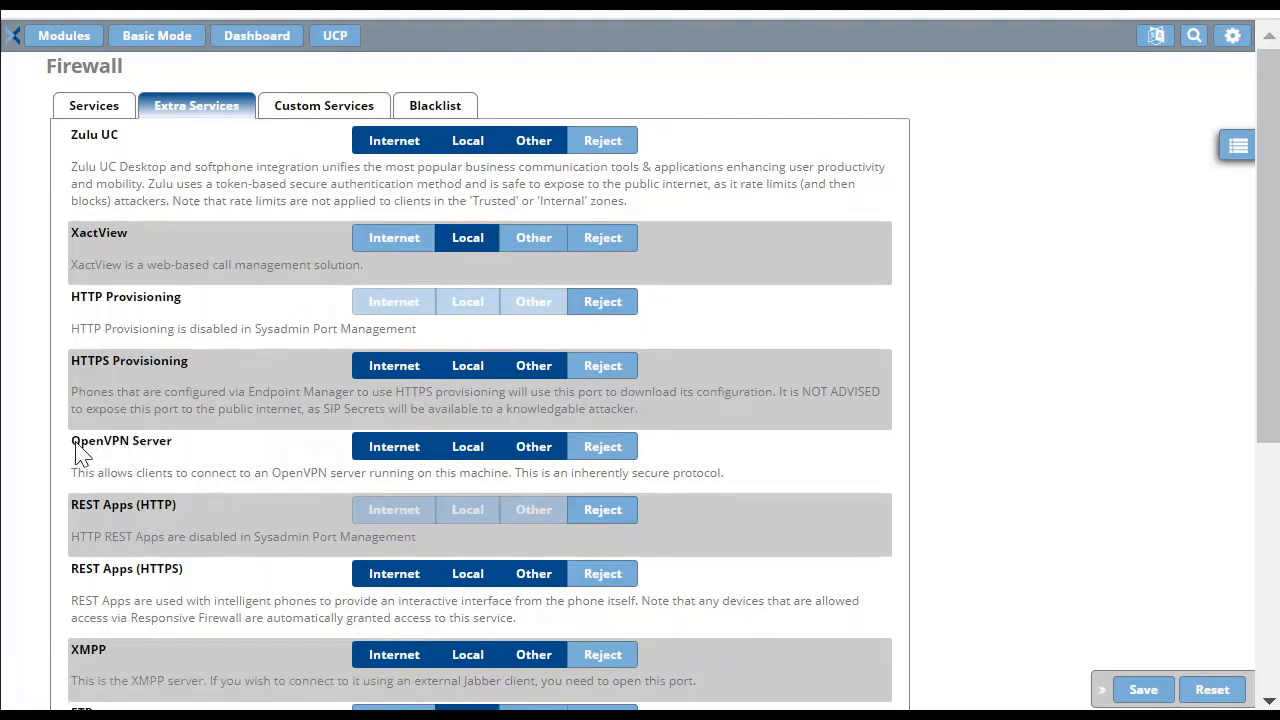
left_click_drag(72, 442, 195, 447)
left_click(285, 448)
left_click(1153, 680)
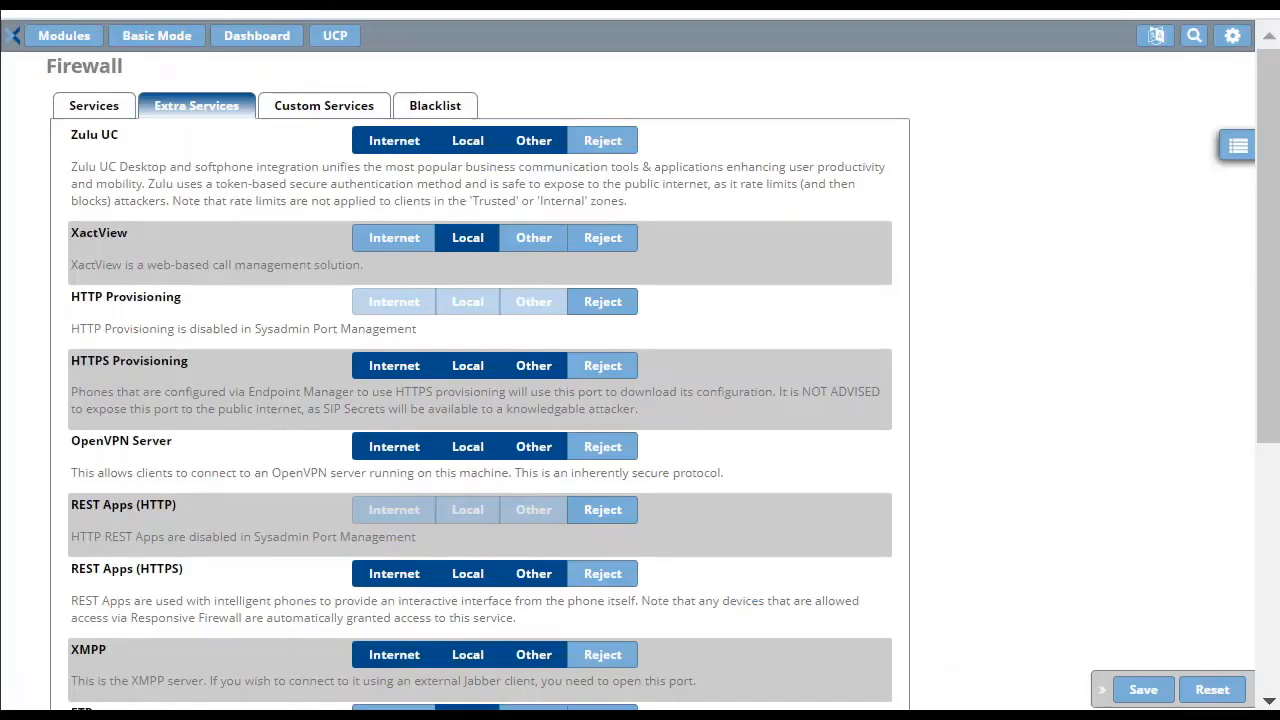
- Submit the All Users group in User Management with VPN Auto Create & Link set to Yes
left_click(96, 44)
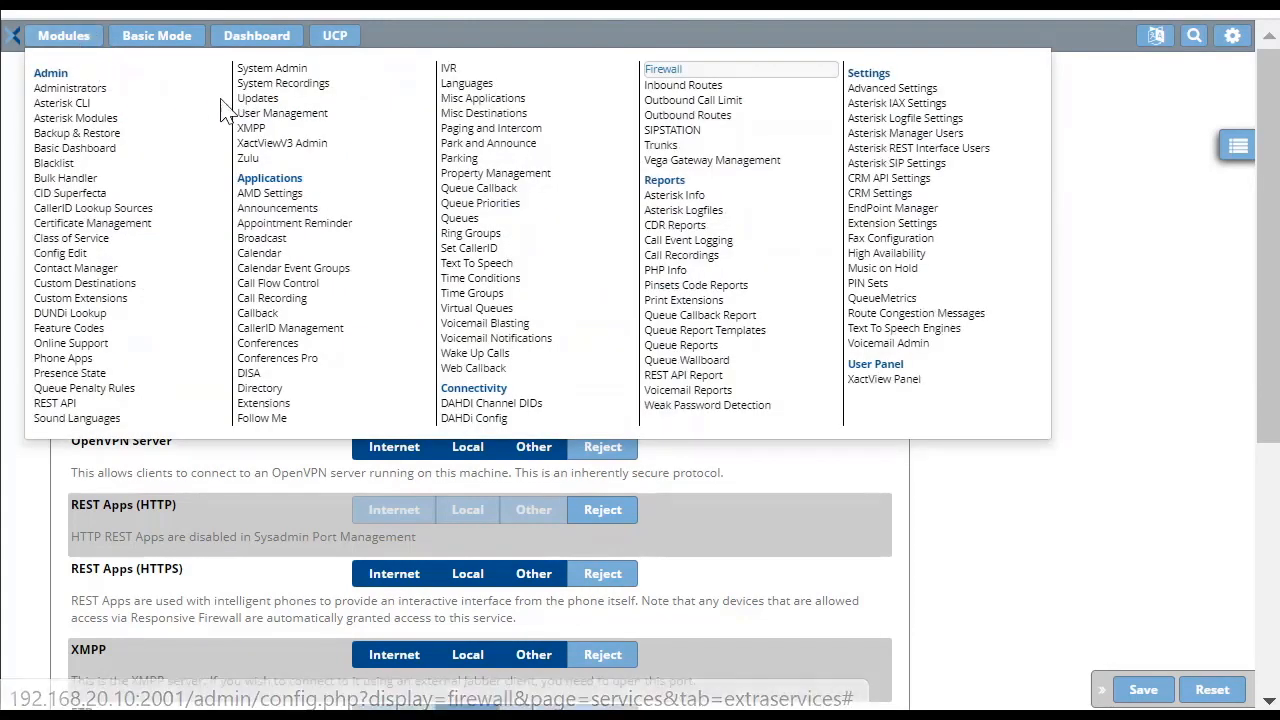
left_click(312, 116)
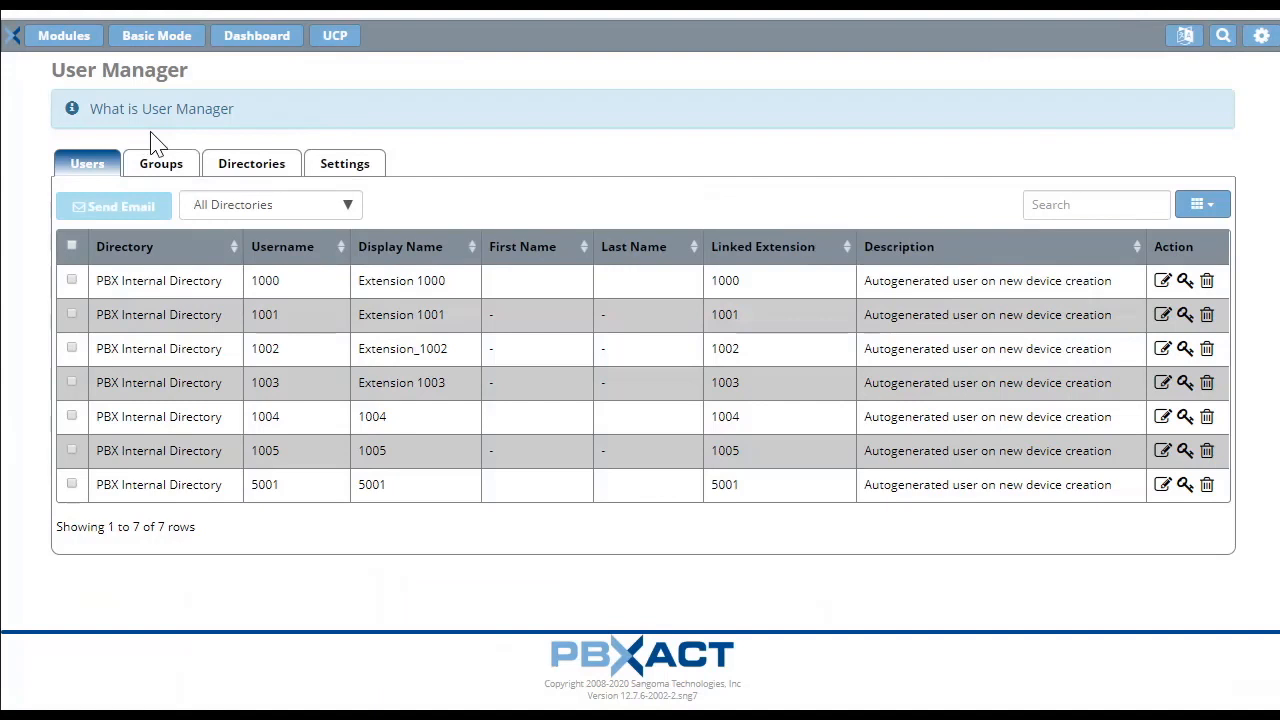
left_click(165, 170)
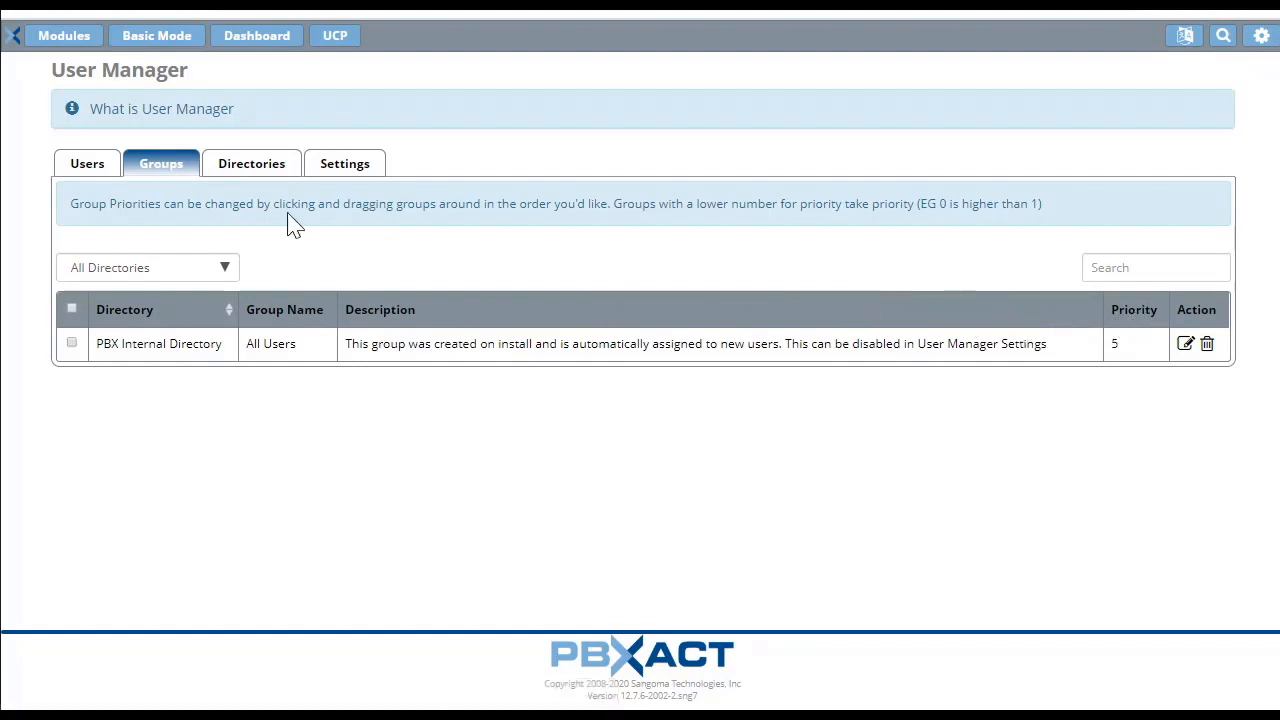
left_click(1186, 346)
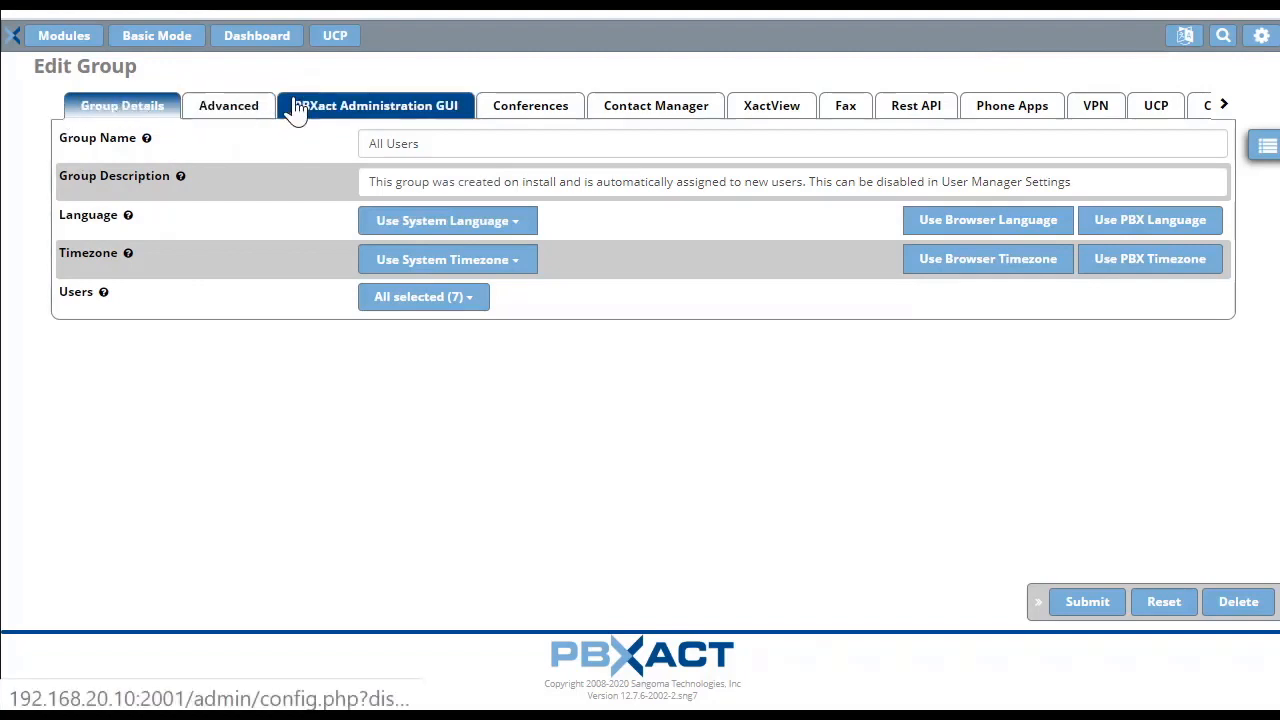
left_click(1100, 113)
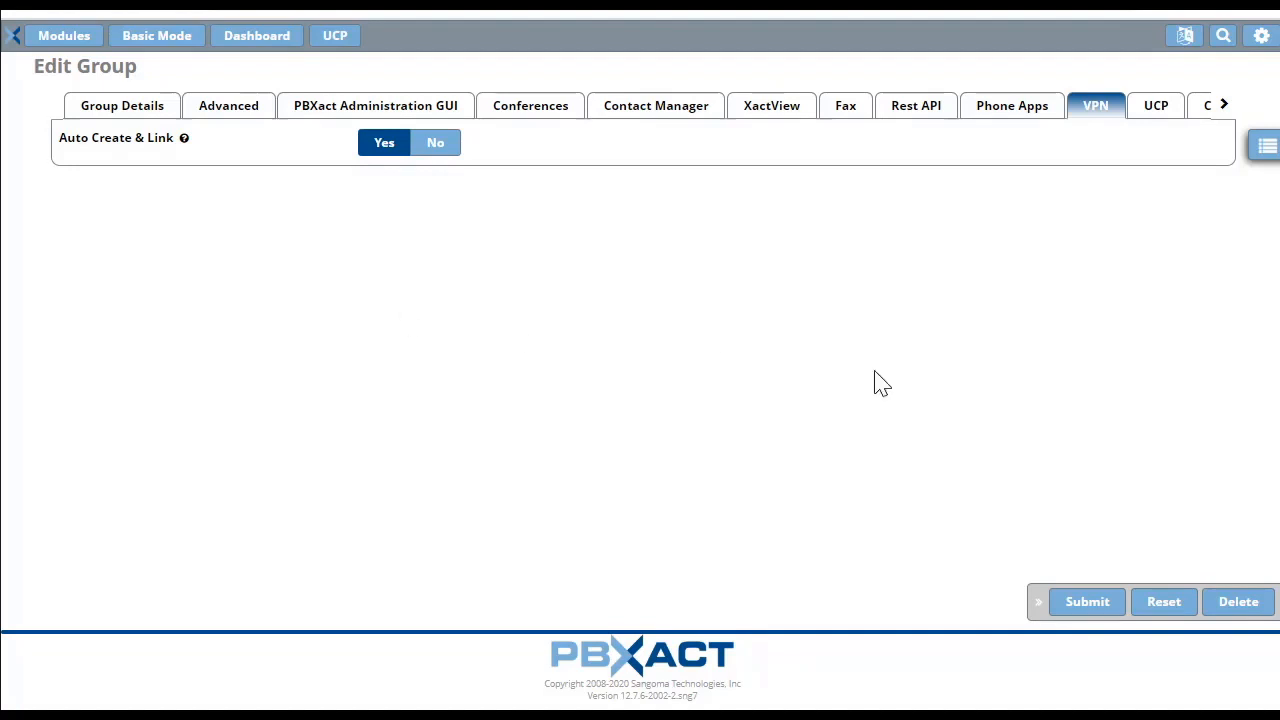
left_click(1086, 603)
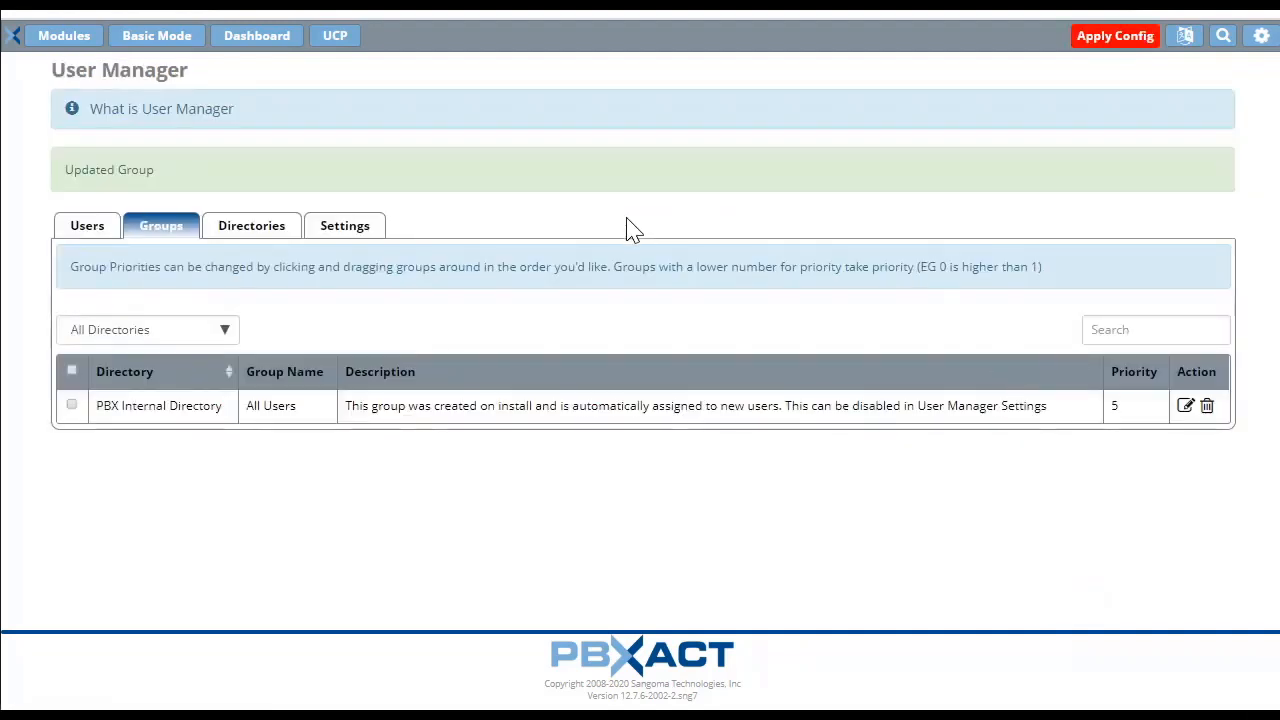
- Open user 1004 for editing and view its VPN settings
left_click(90, 236)
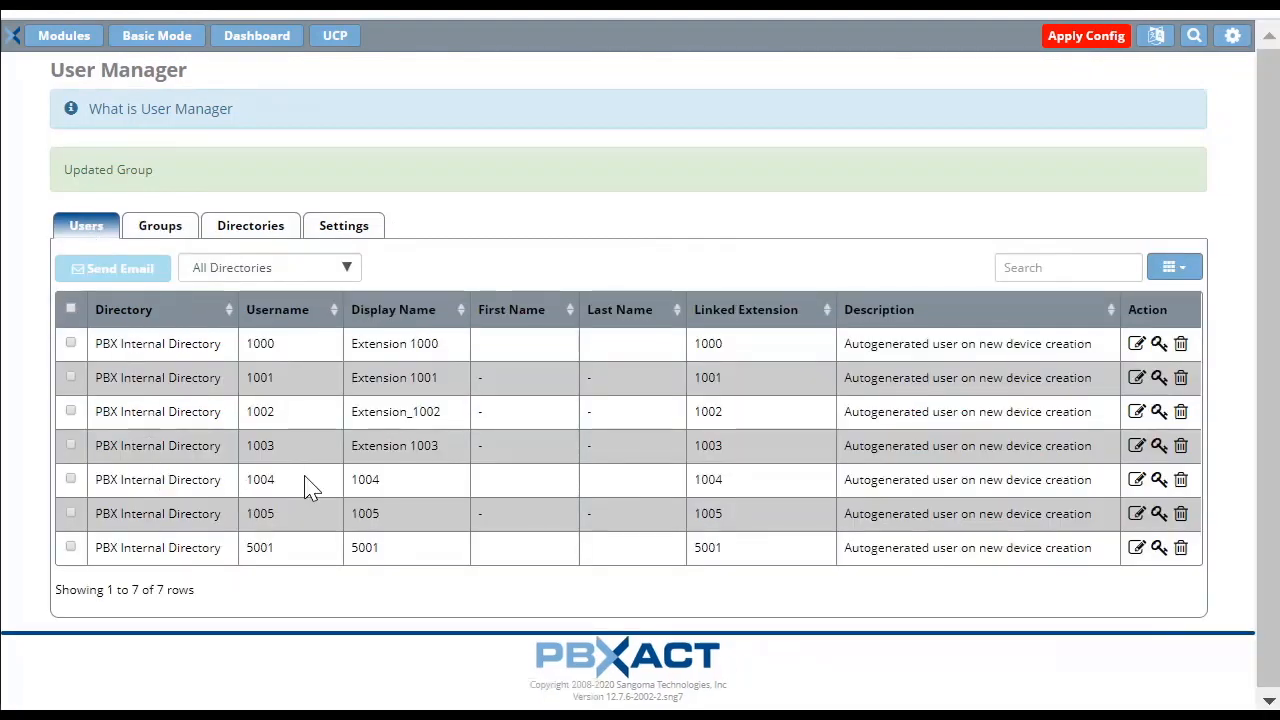
left_click(1137, 483)
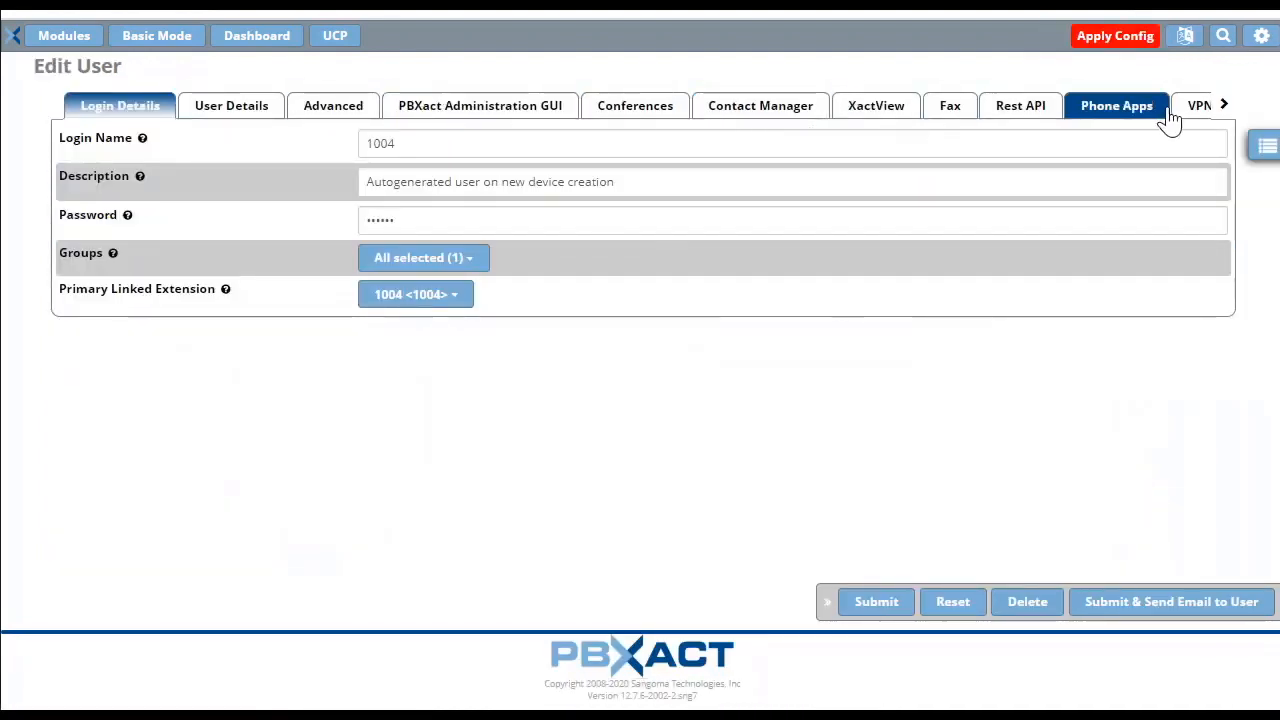
left_click(1224, 110)
left_click(106, 106)
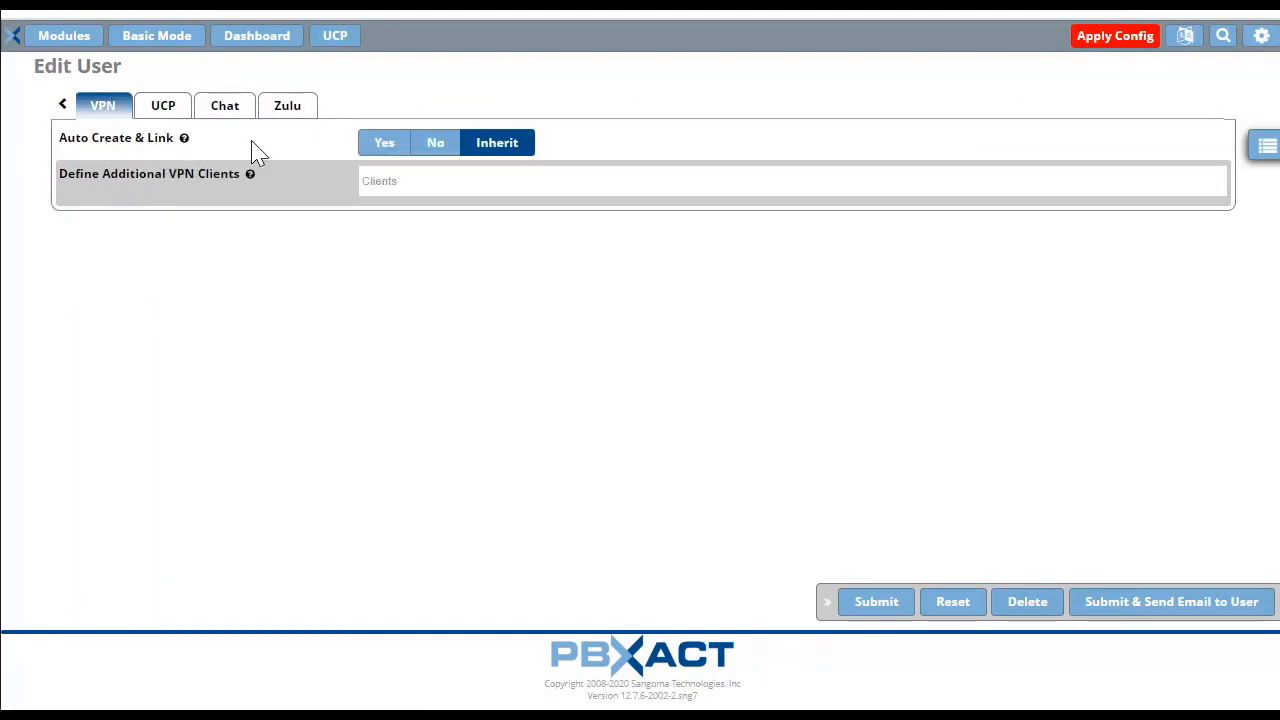
- Check the additional VPN clients available to user 1004, submit the user with Auto Create & Link on Inherit, and apply the configuration
left_click(454, 191)
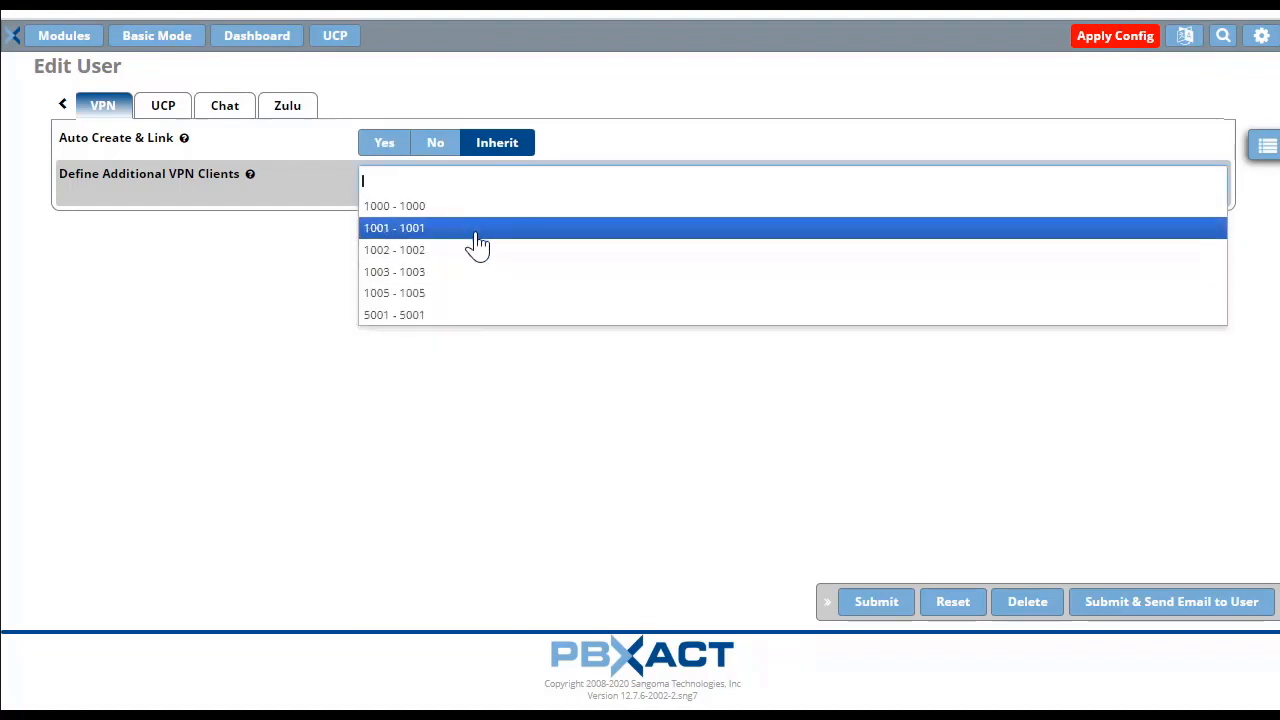
left_click(330, 224)
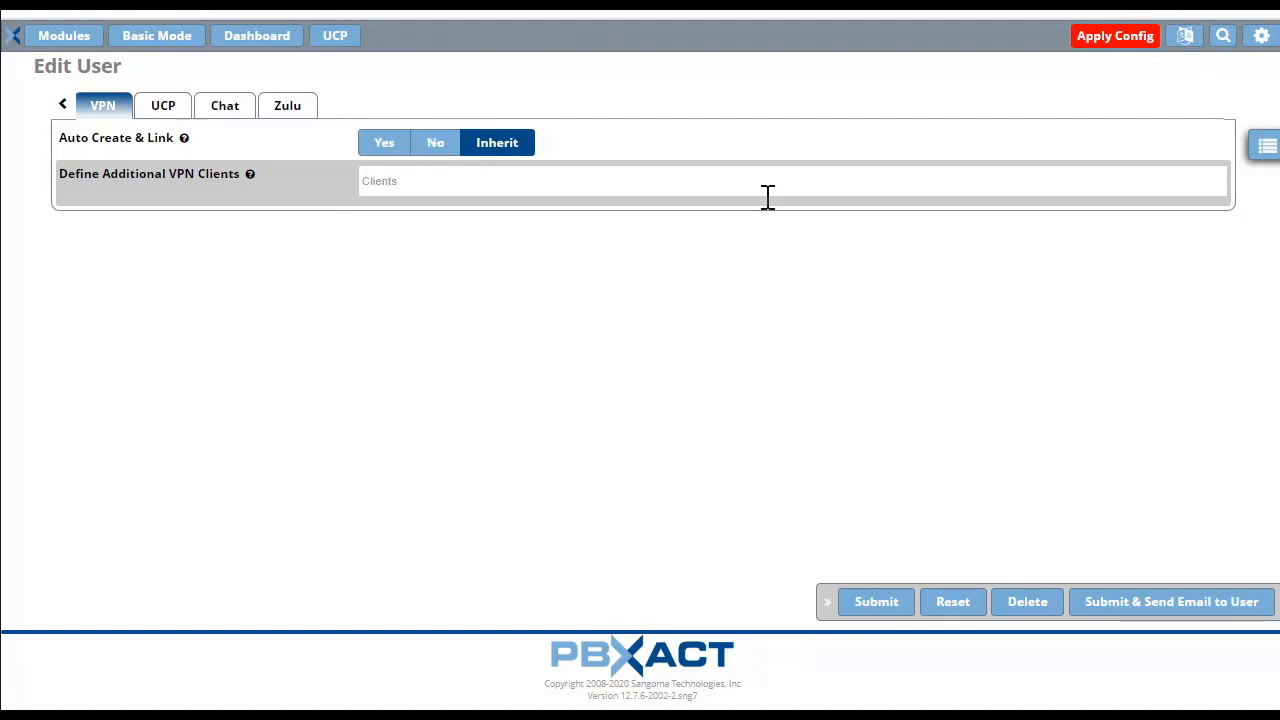
left_click(884, 604)
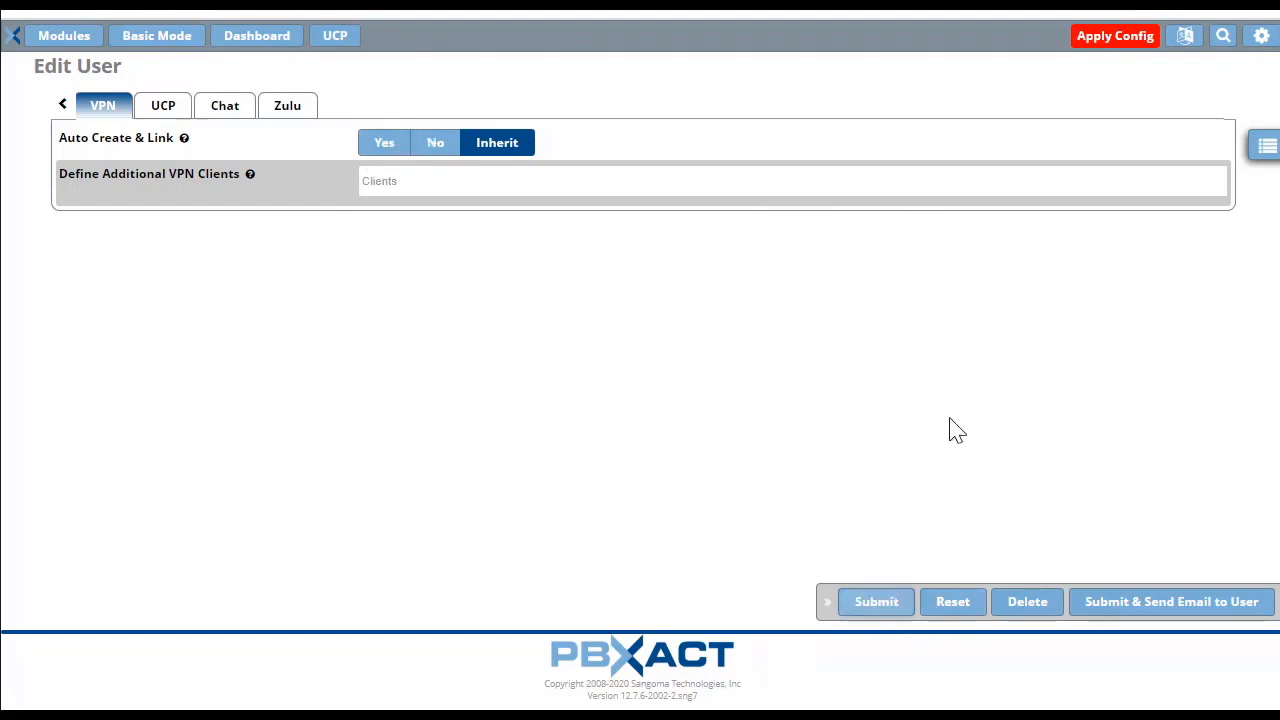
left_click(1088, 40)
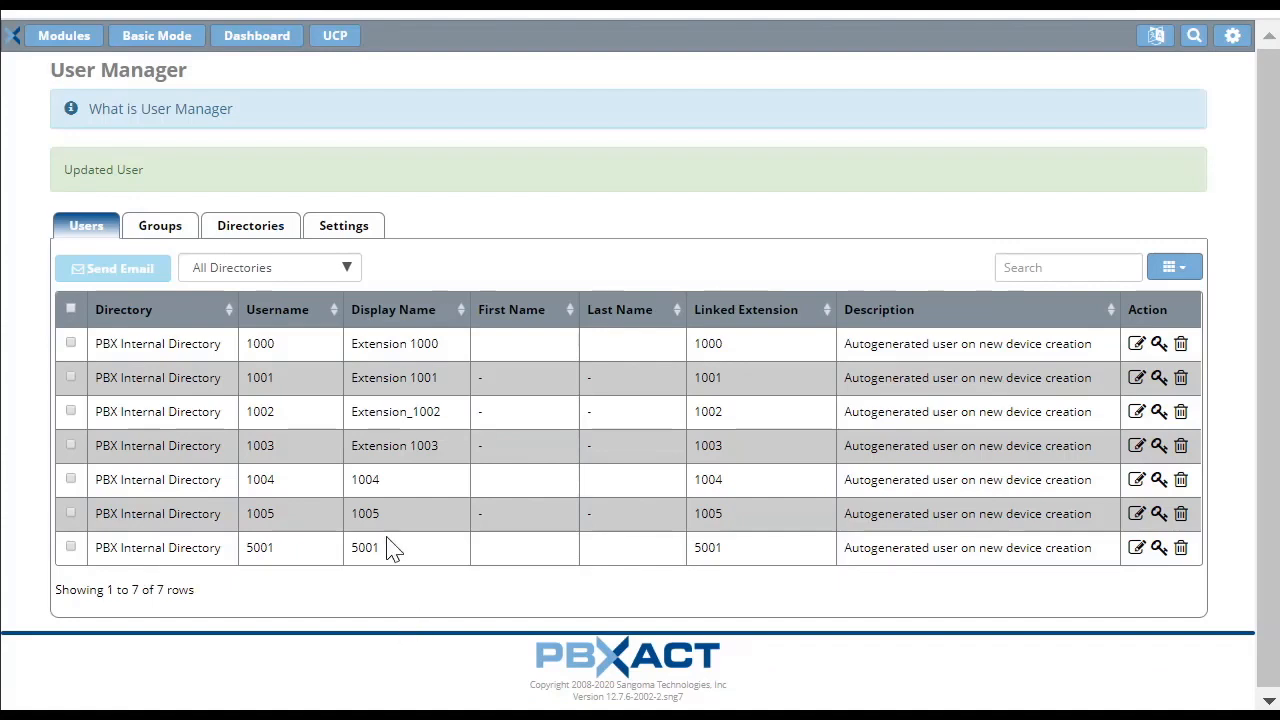
- Open the Extension Mapping list in EndPoint Manager
left_click(88, 38)
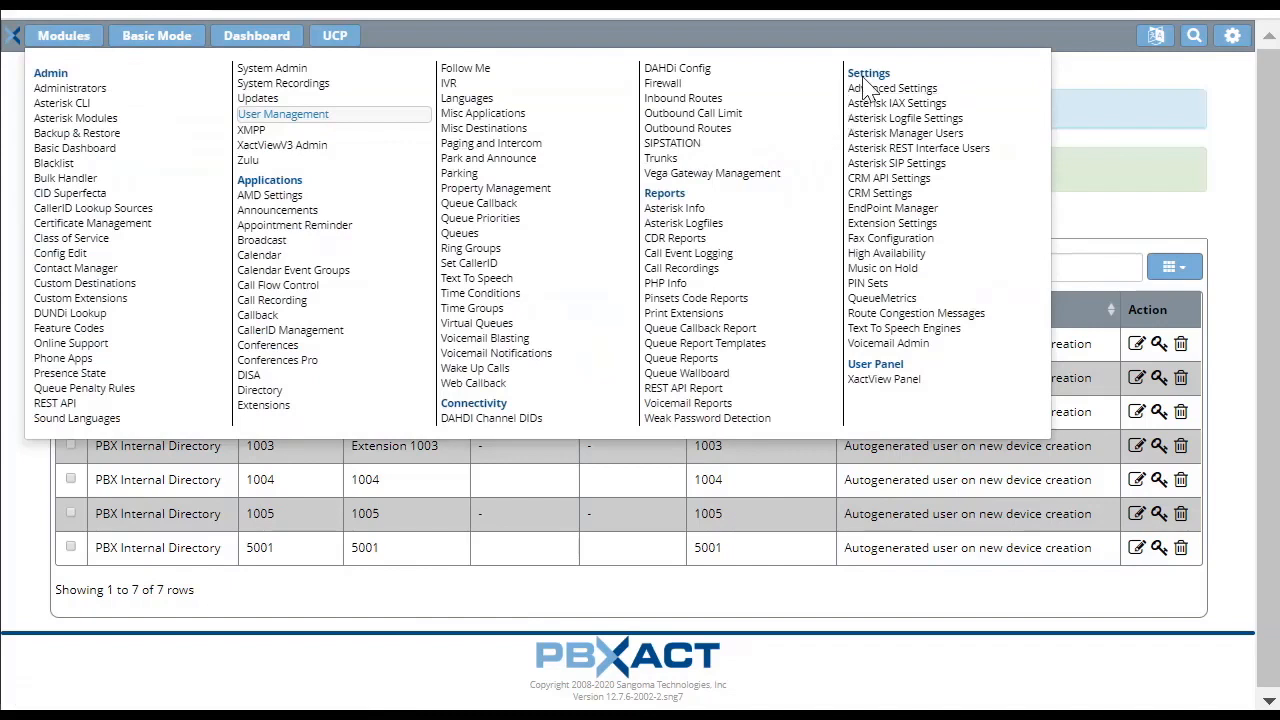
left_click(910, 214)
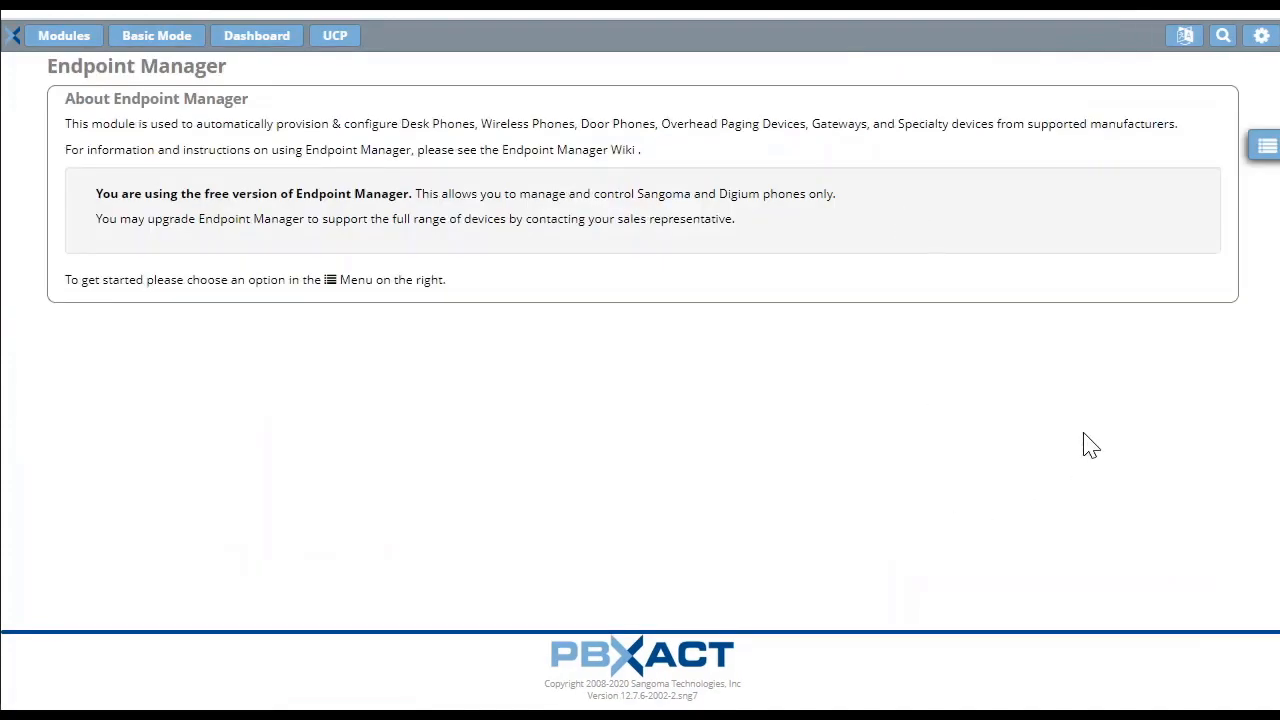
left_click(1267, 150)
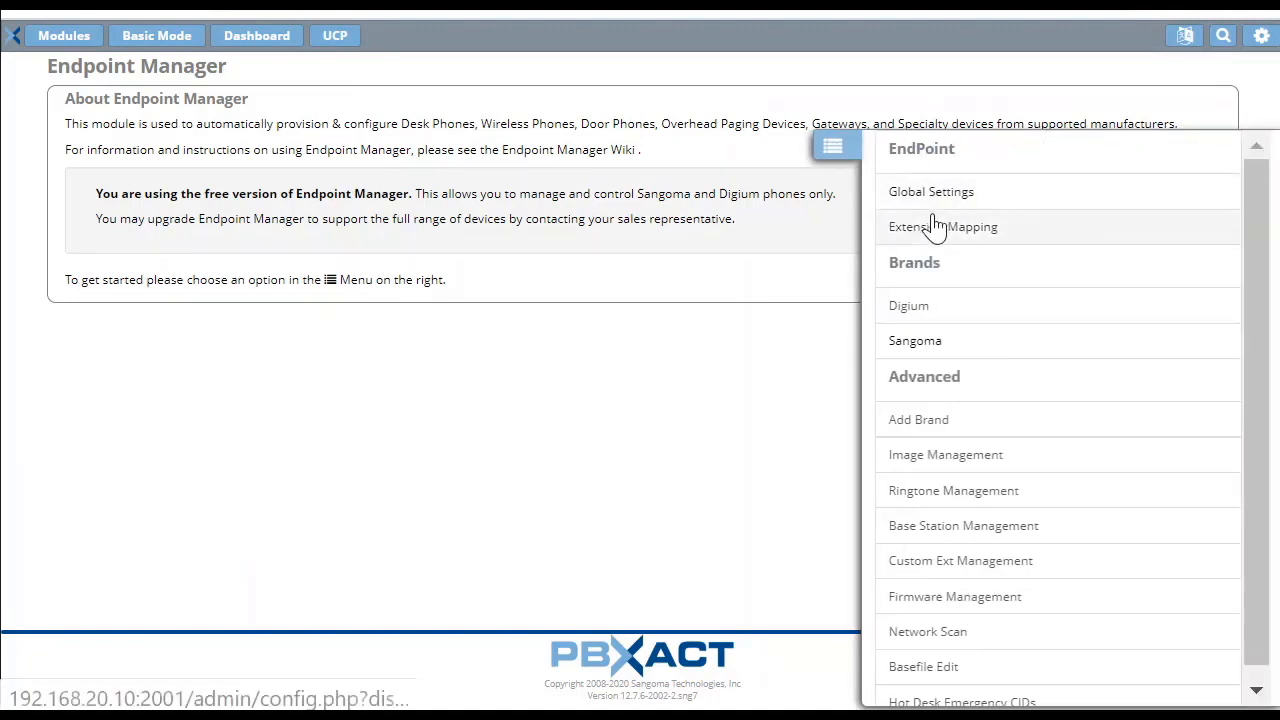
left_click(975, 236)
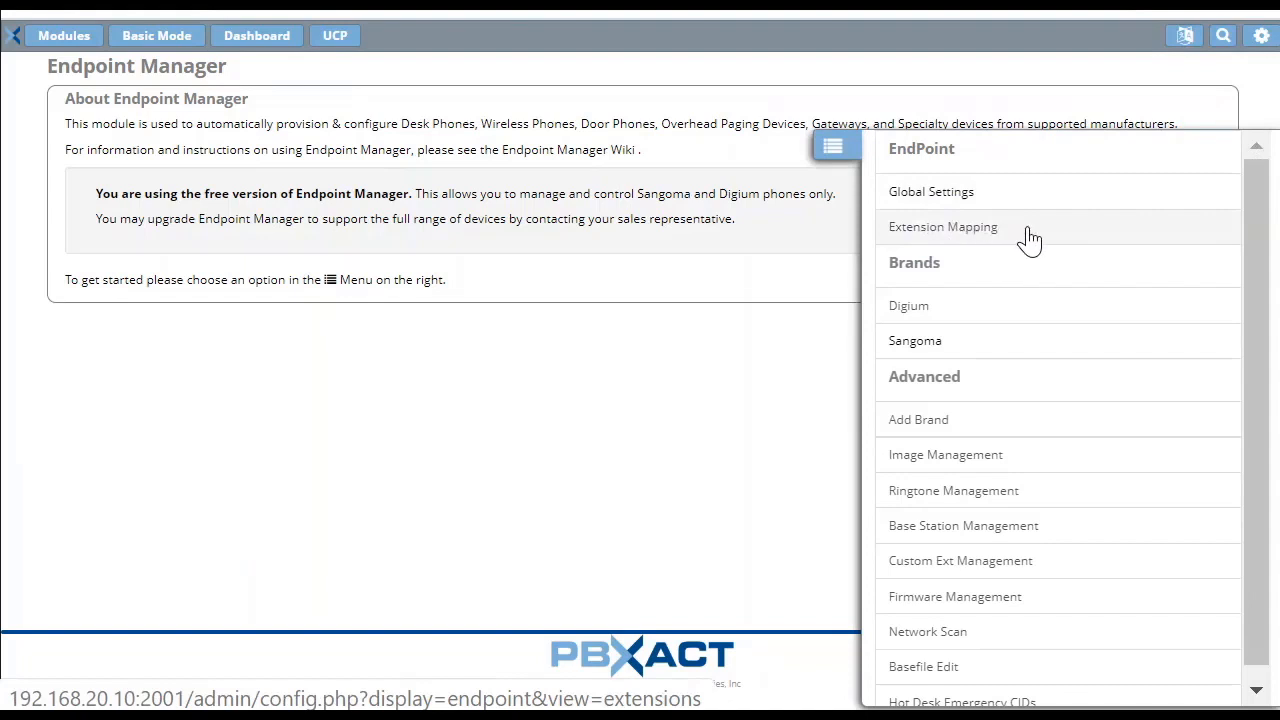
left_click(997, 246)
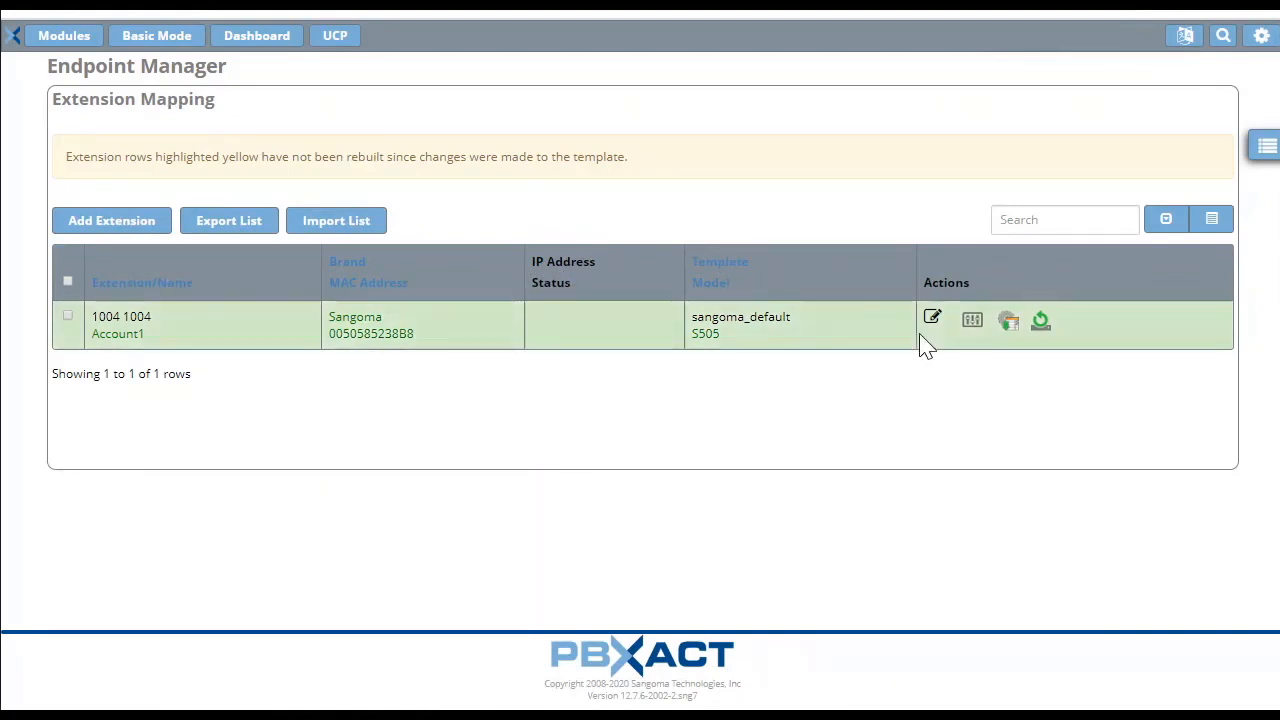
- Edit the mapping of extension 1004 and set its VPN Client to 1004 - 1004
left_click_drag(100, 322, 169, 410)
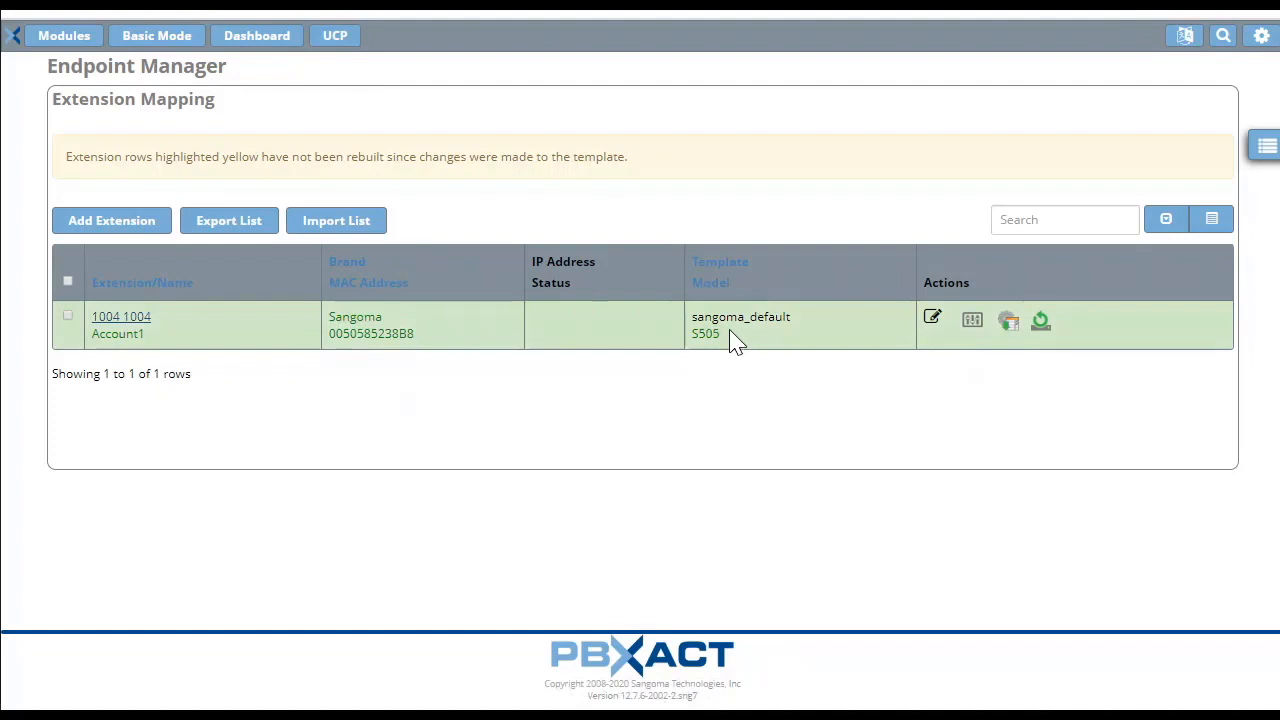
left_click(929, 322)
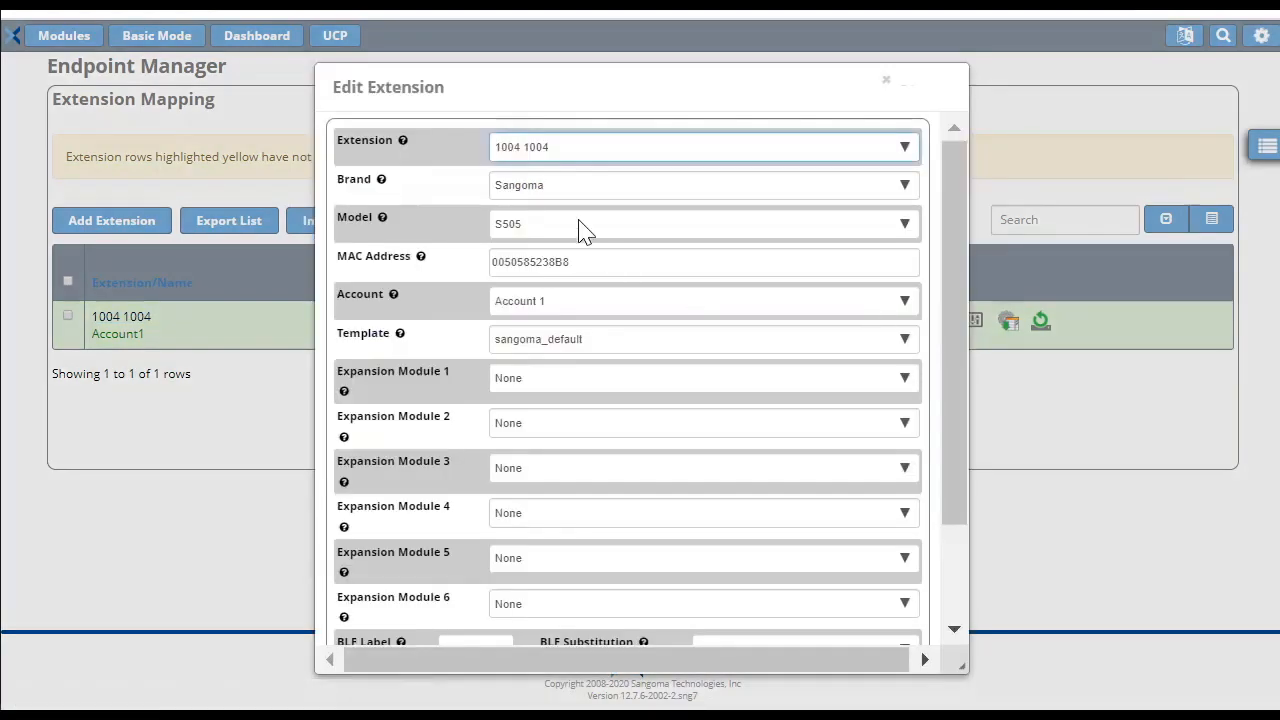
scroll(614, 410, "down", 2)
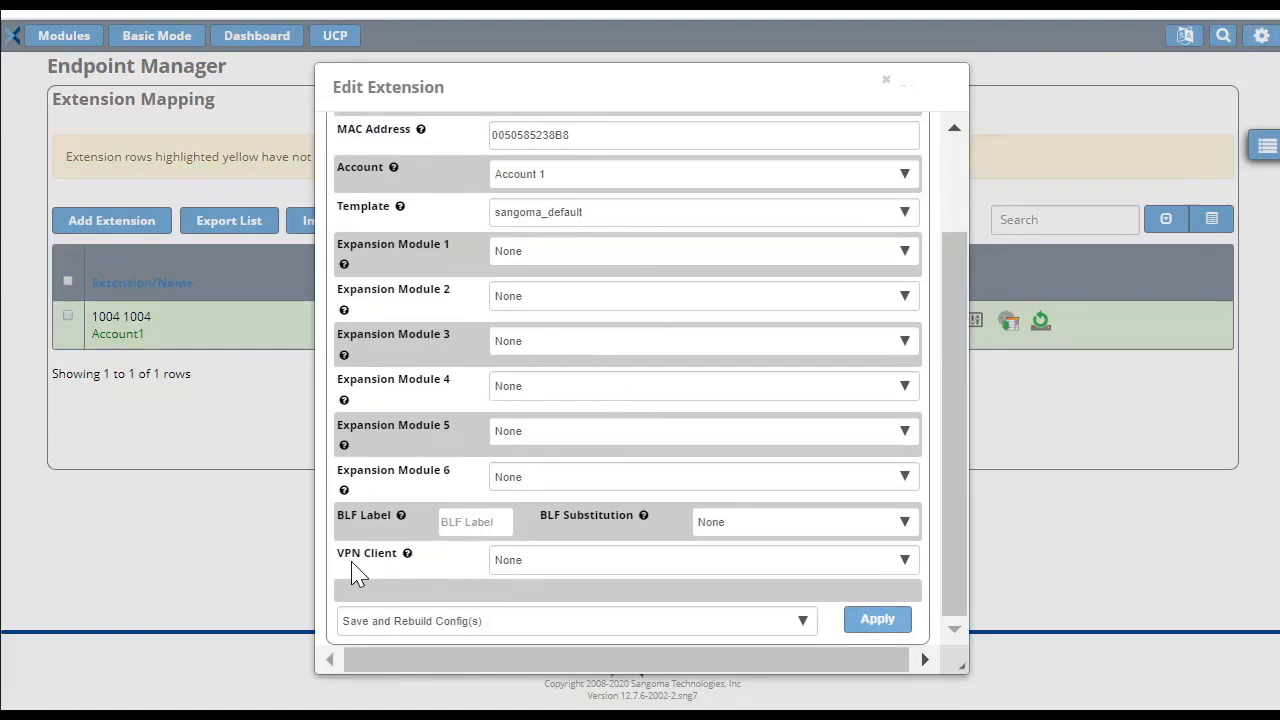
left_click(560, 570)
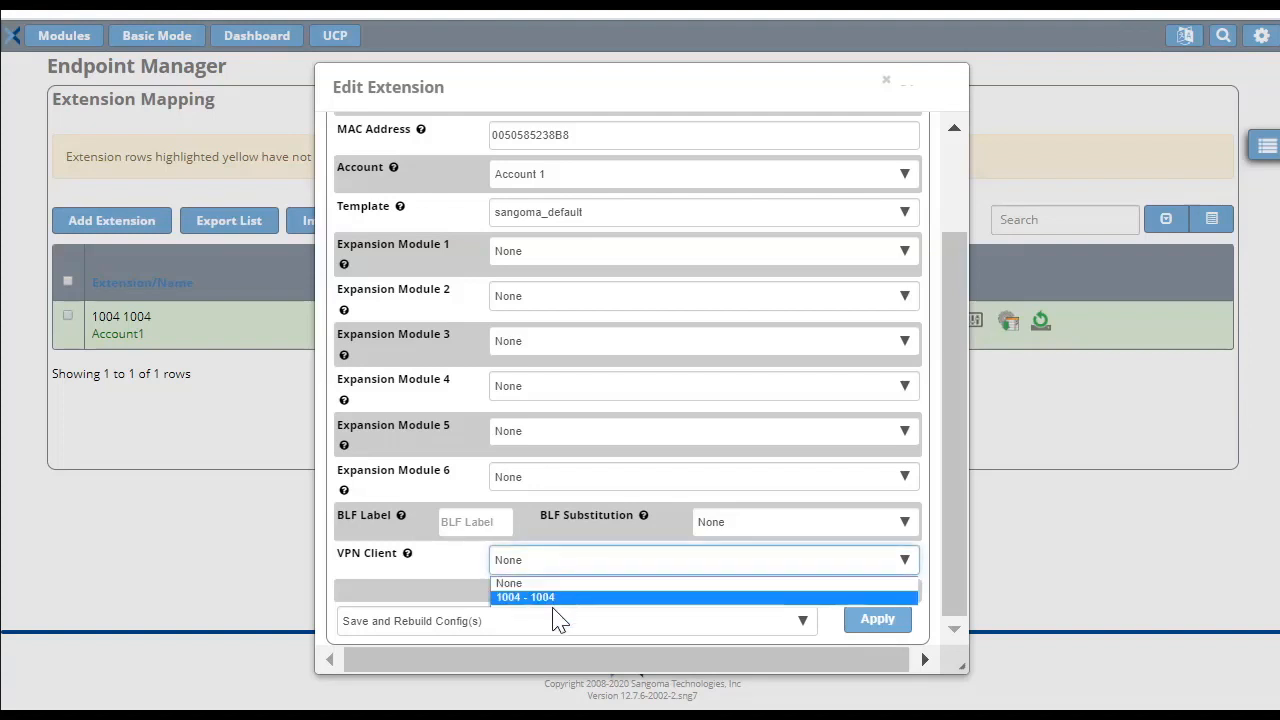
left_click(554, 599)
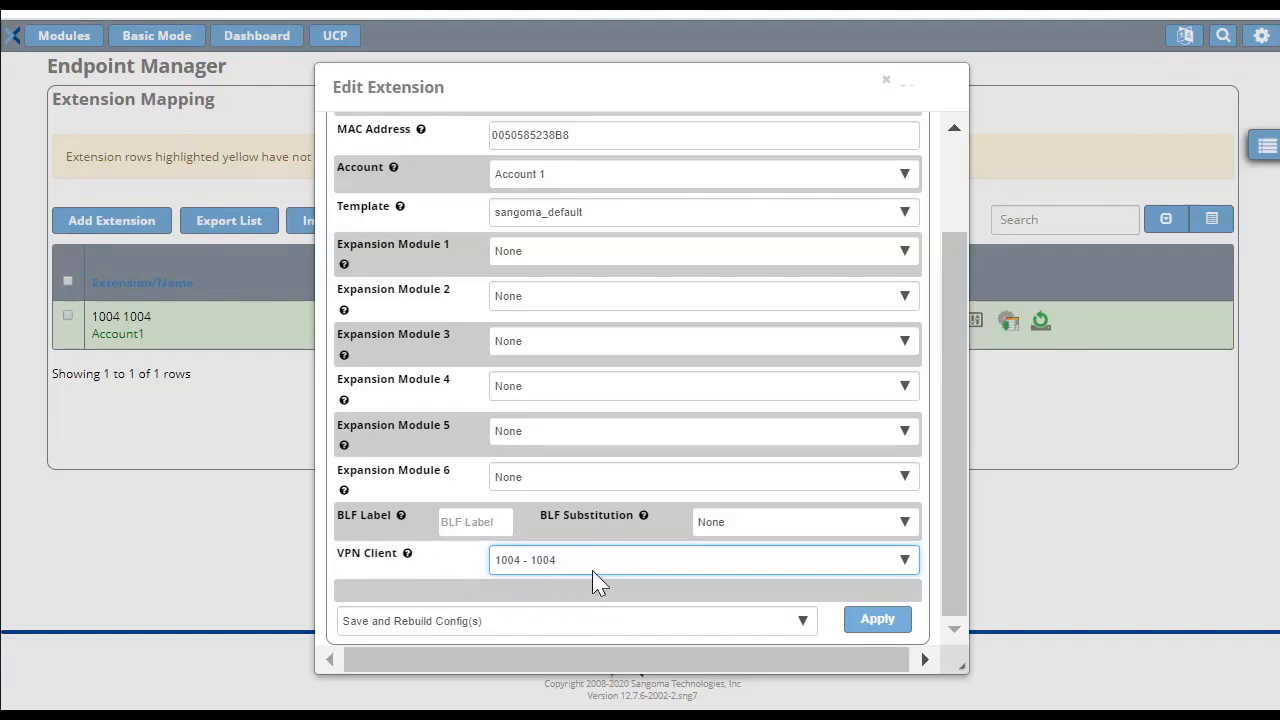
- Apply the extension changes with the Save, Rebuild Config(s) and Update Device option
left_click(801, 621)
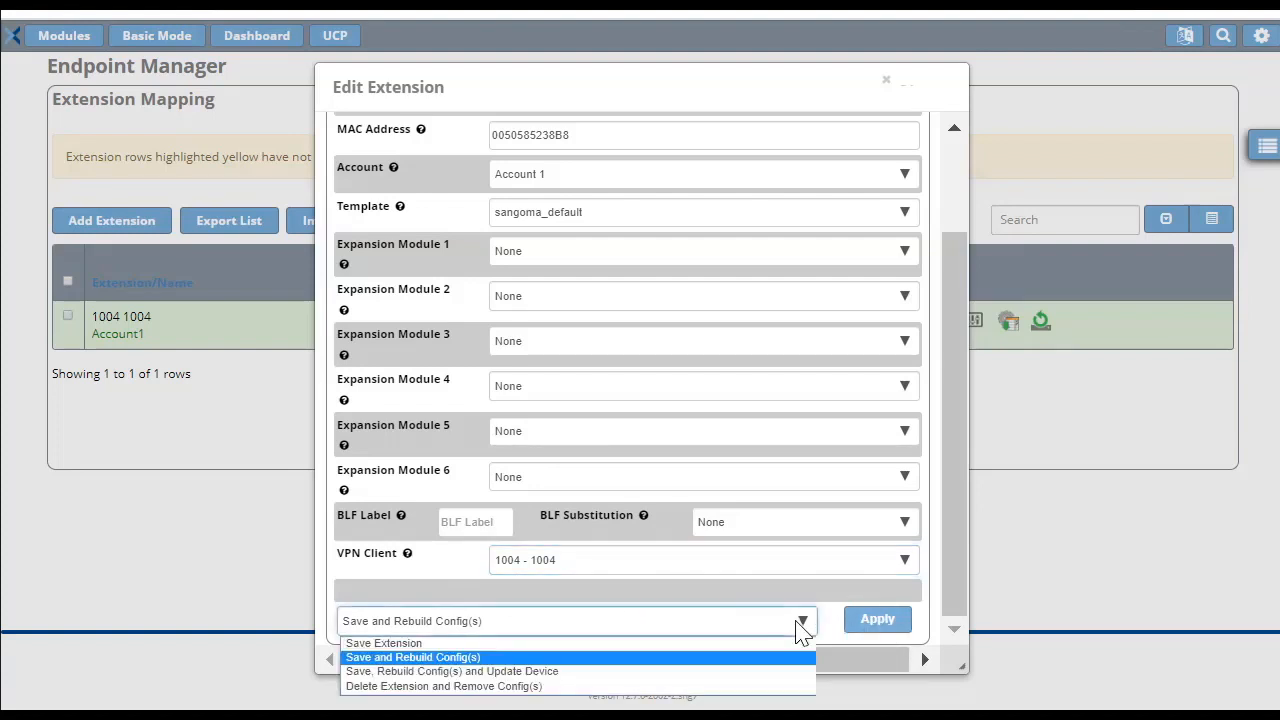
left_click(746, 671)
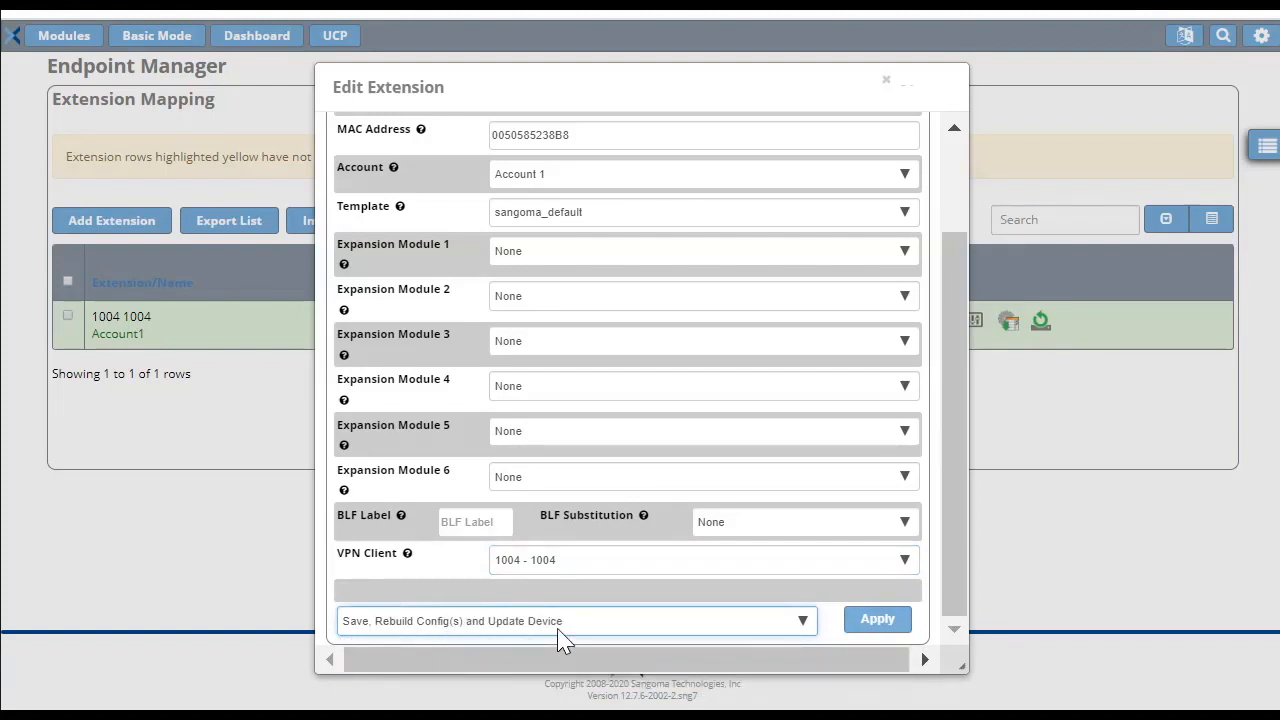
left_click(876, 632)
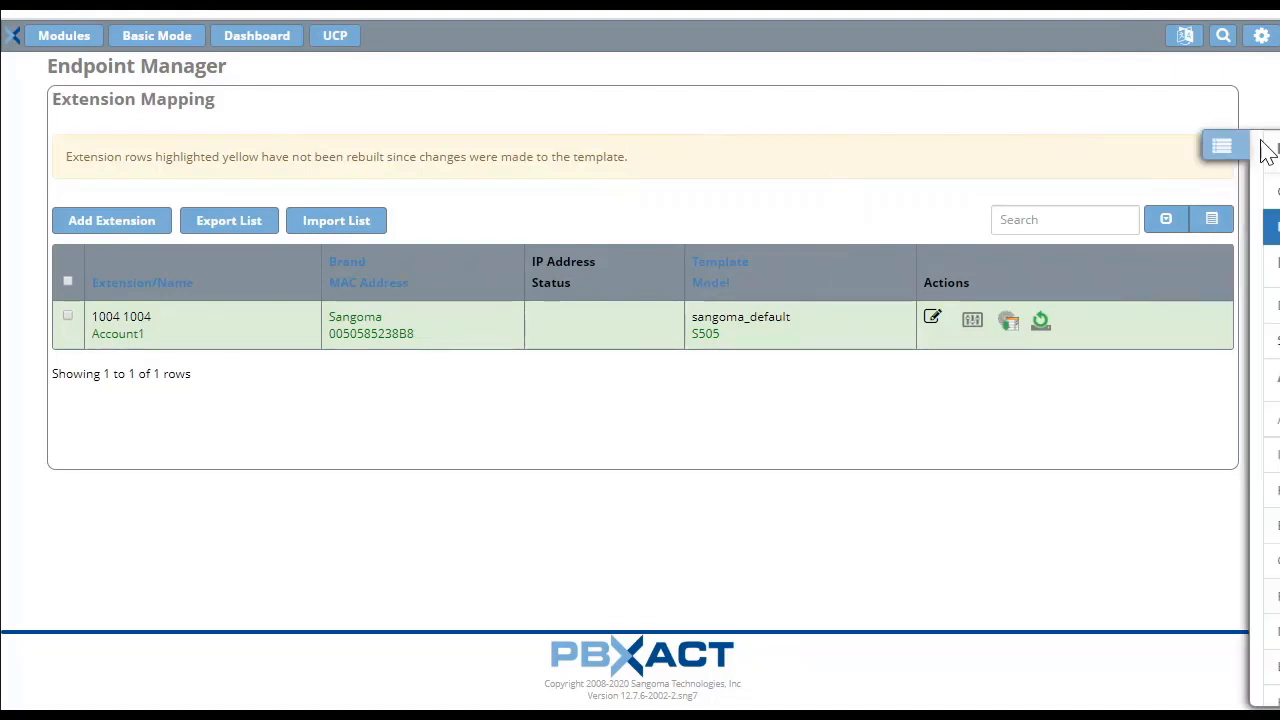
- Open the VPN Server client list in System Admin and reload it to refresh the connection status
left_click(1263, 147)
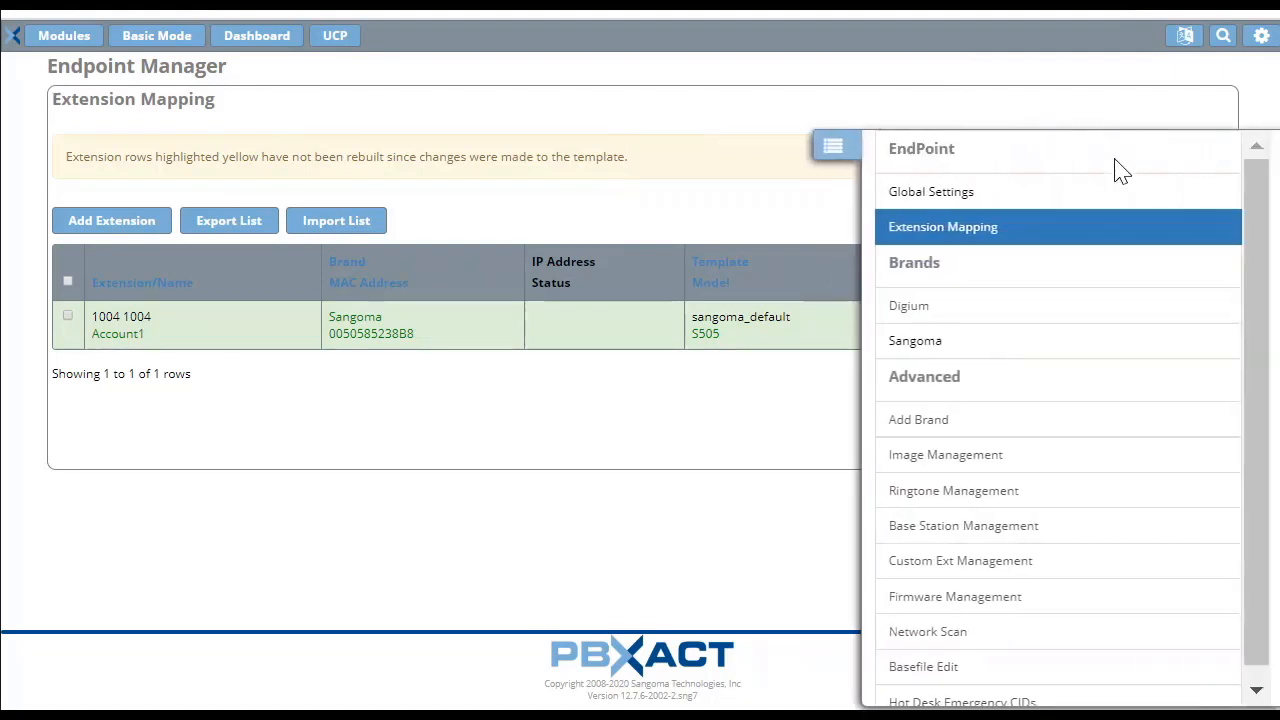
left_click(60, 36)
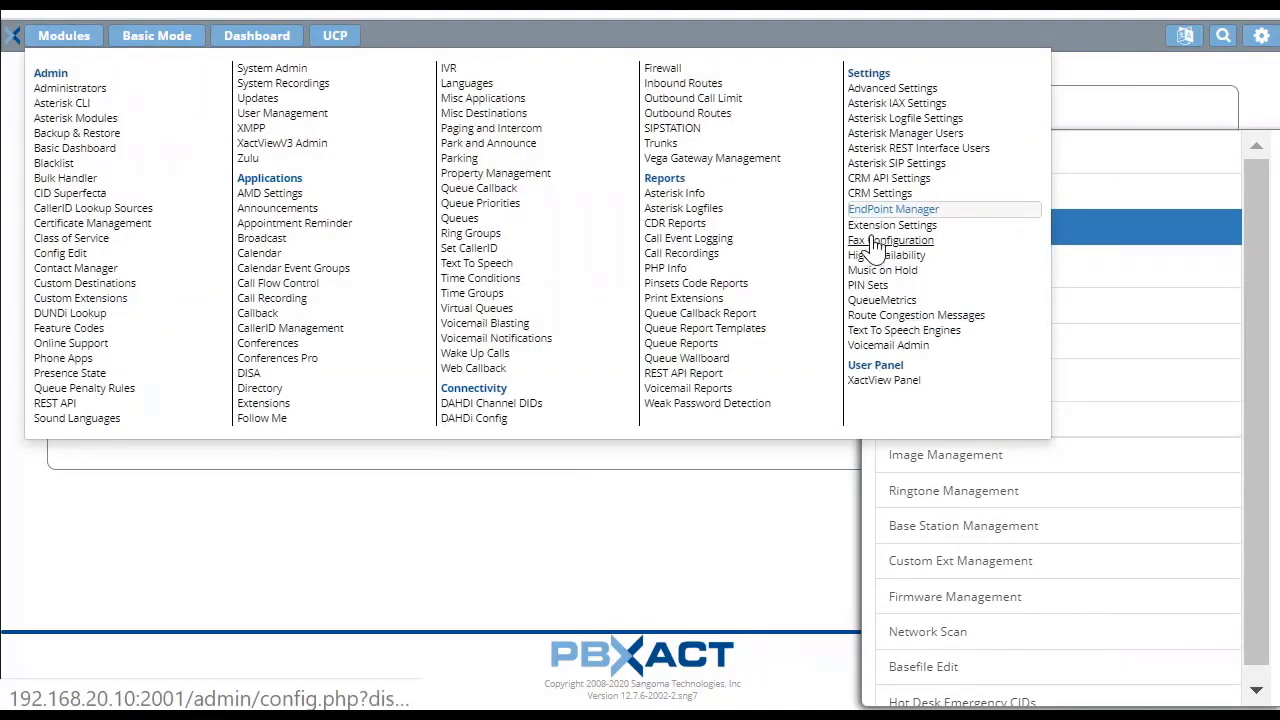
left_click(290, 70)
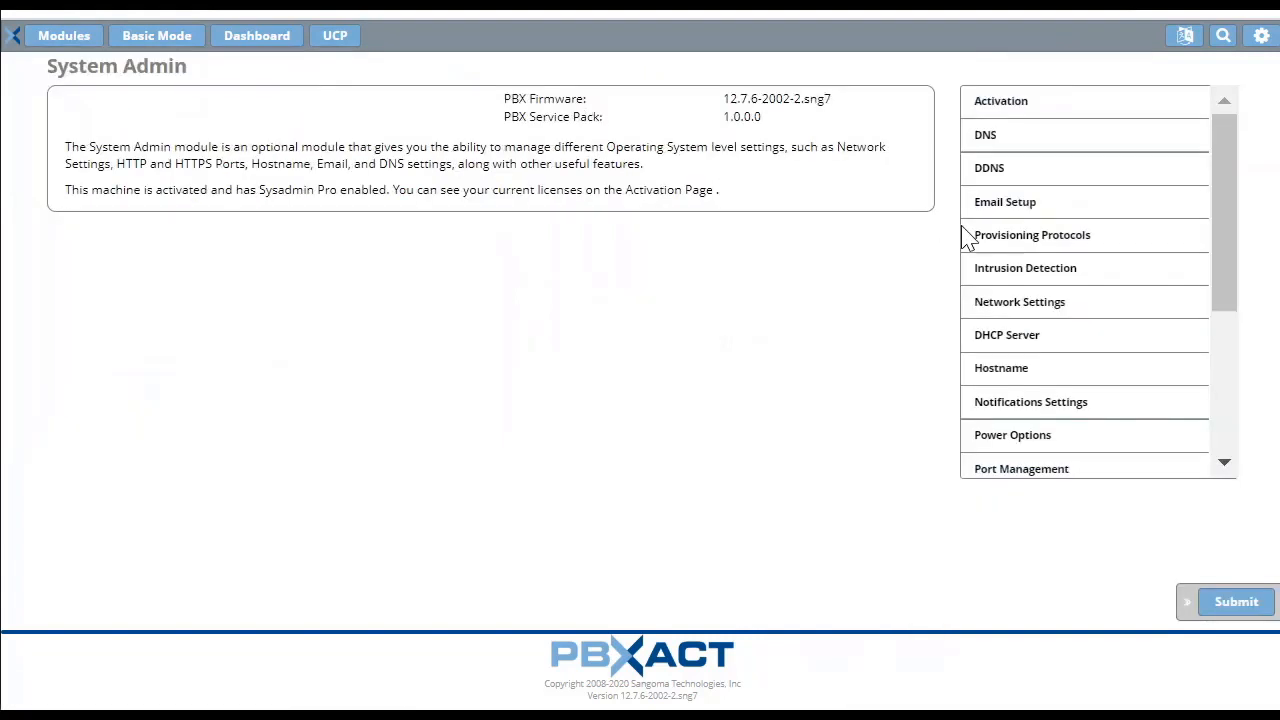
scroll(1015, 335, "down", 1)
scroll(1020, 343, "down", 5)
left_click(1005, 462)
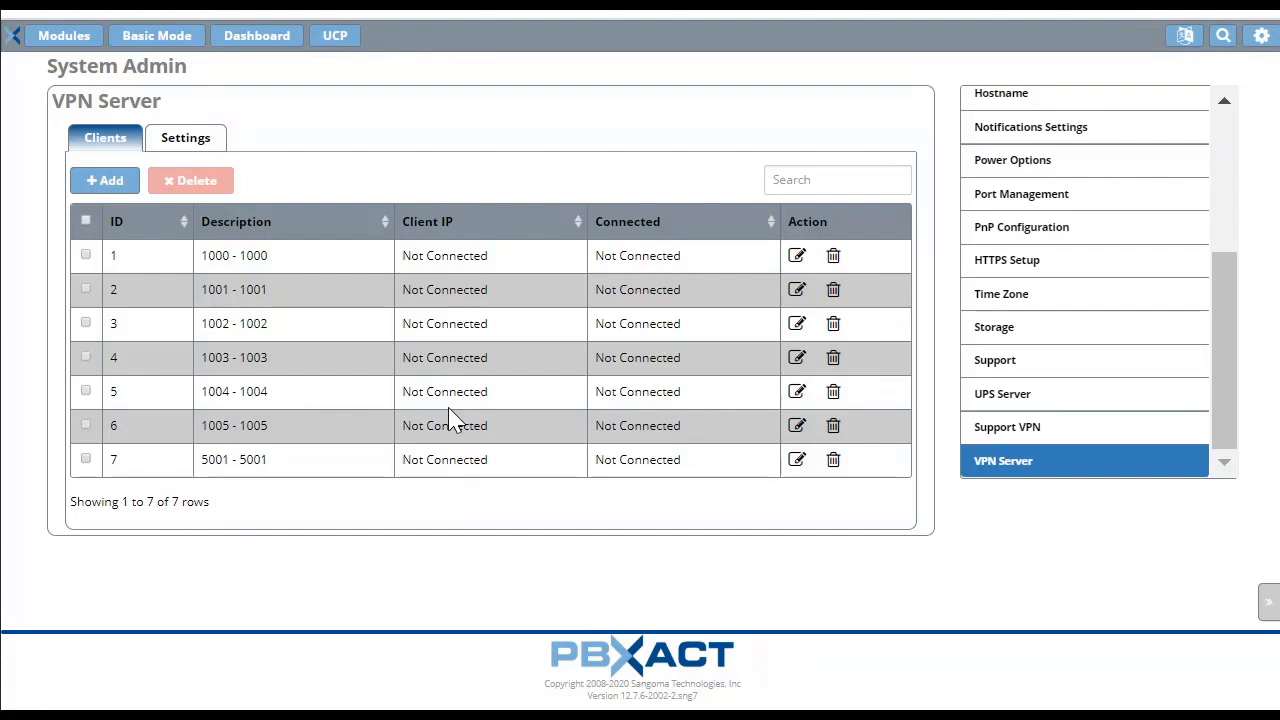
left_click(1003, 464)
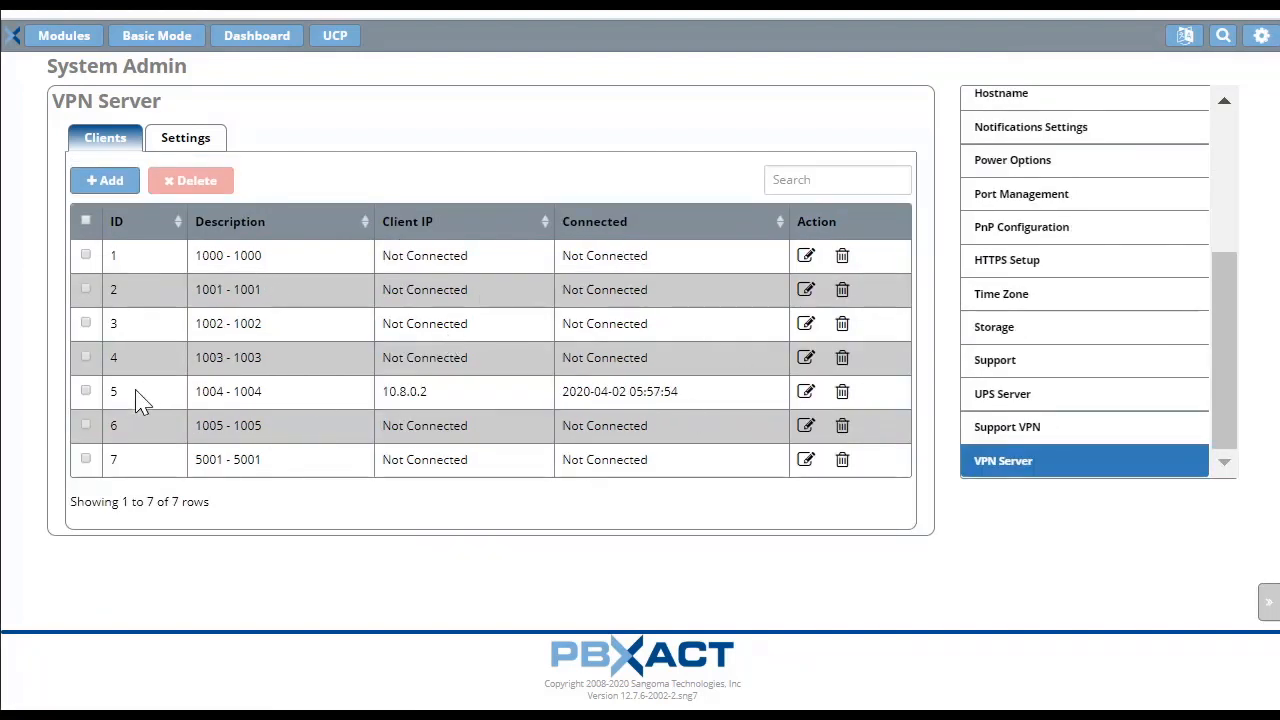
- Examine the client IP and connection time of VPN client 1004
left_click_drag(201, 391, 230, 393)
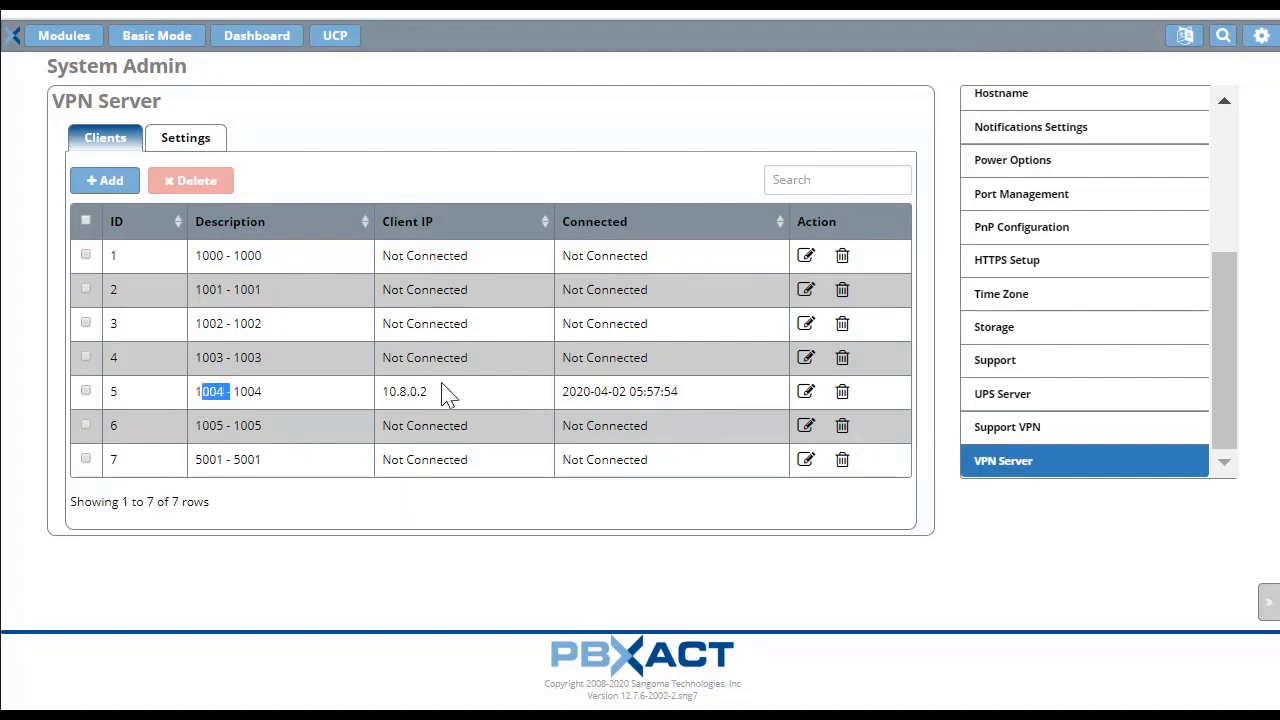
left_click_drag(468, 397, 380, 403)
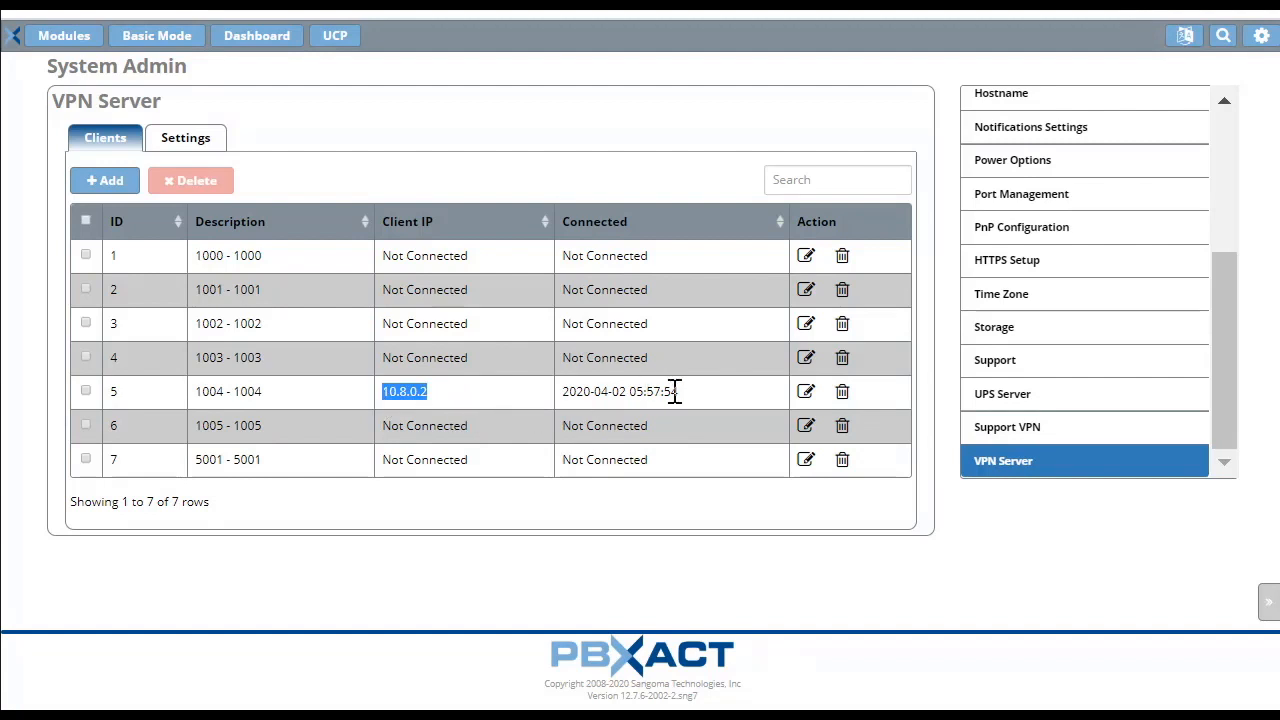
left_click_drag(688, 394, 572, 392)
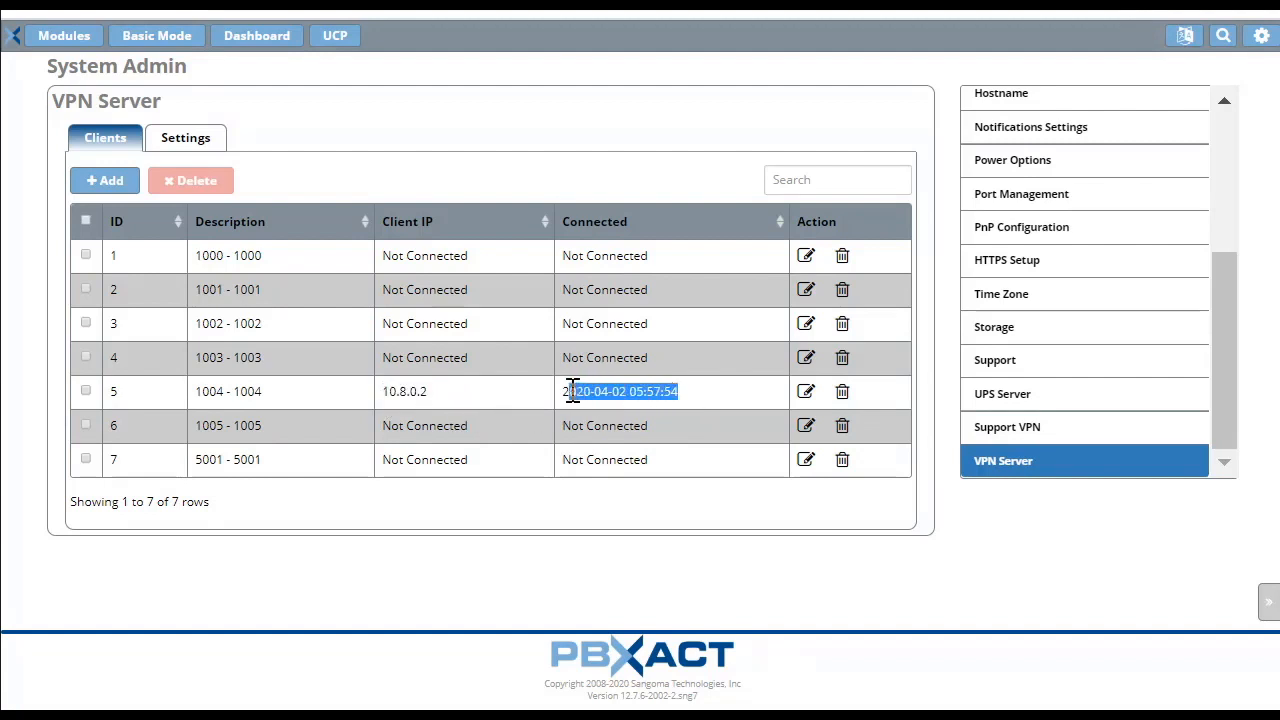